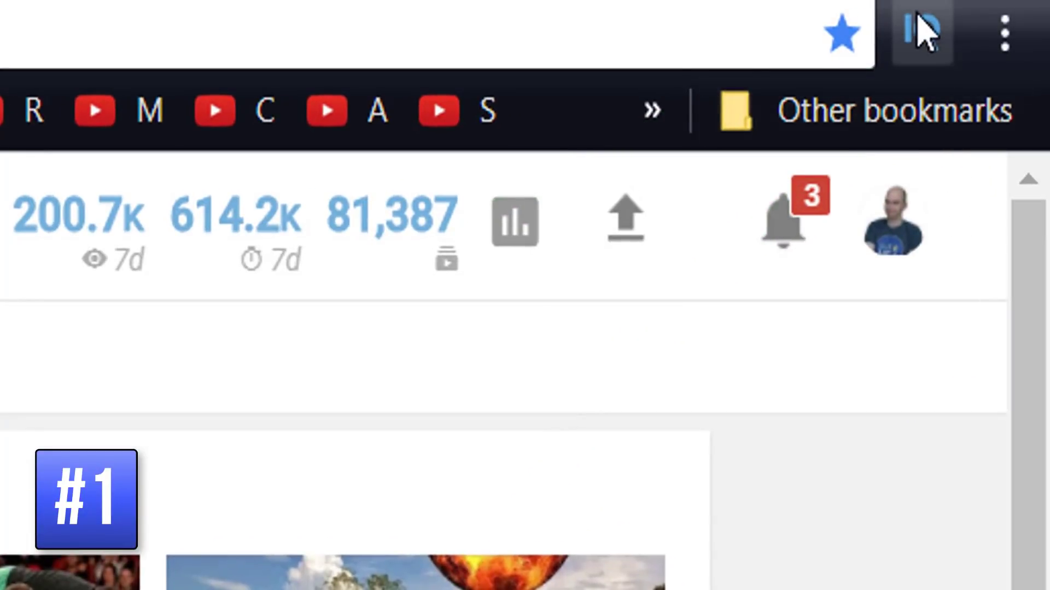
# Open the vidIQ Boost popup and expand its YouTube and vidIQ shortcut lists
pyautogui.click(923, 31)
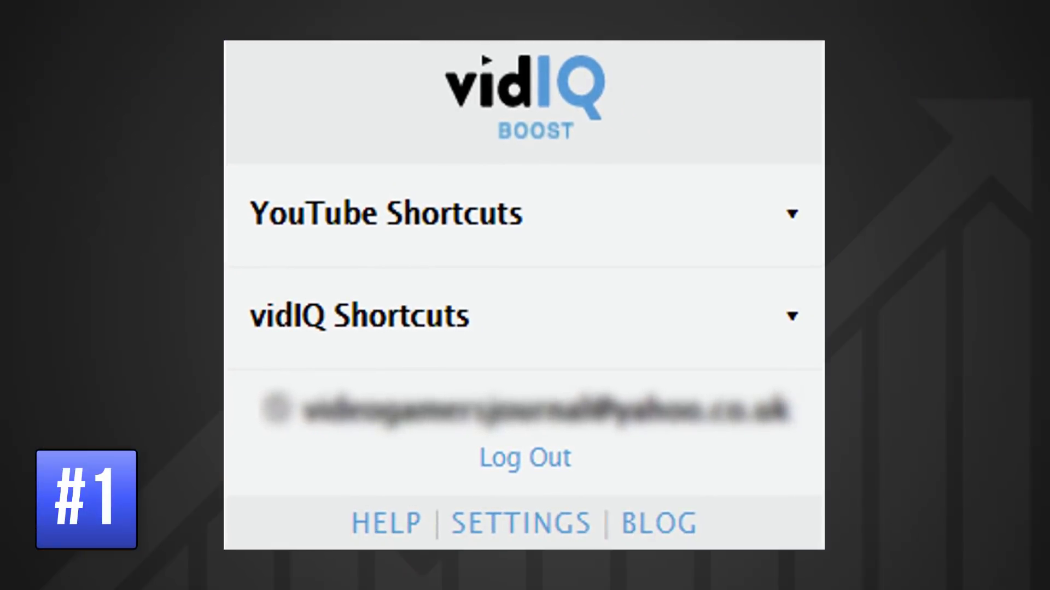
pyautogui.click(793, 215)
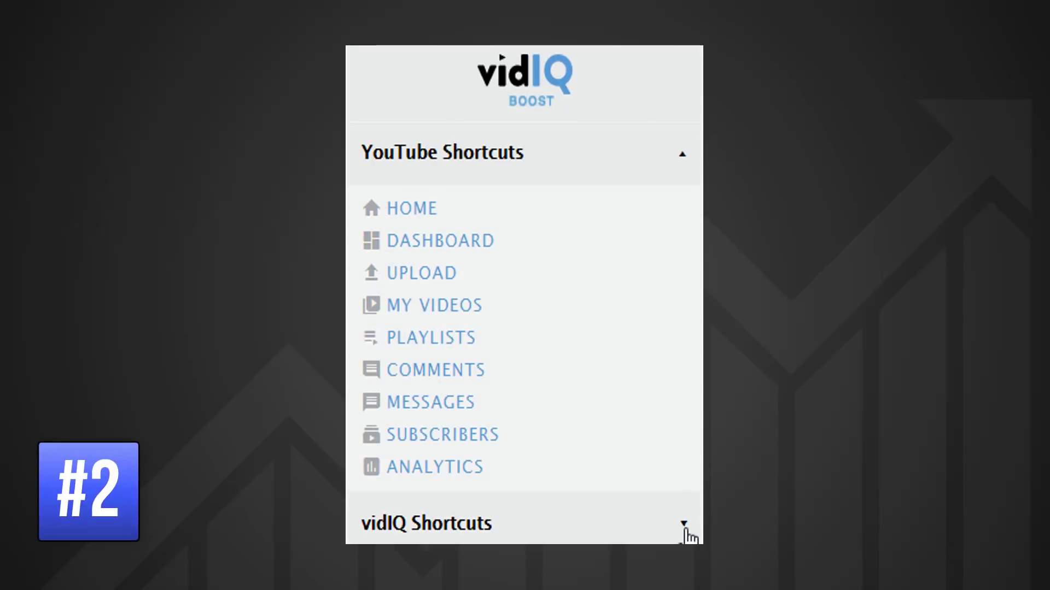
pyautogui.click(683, 524)
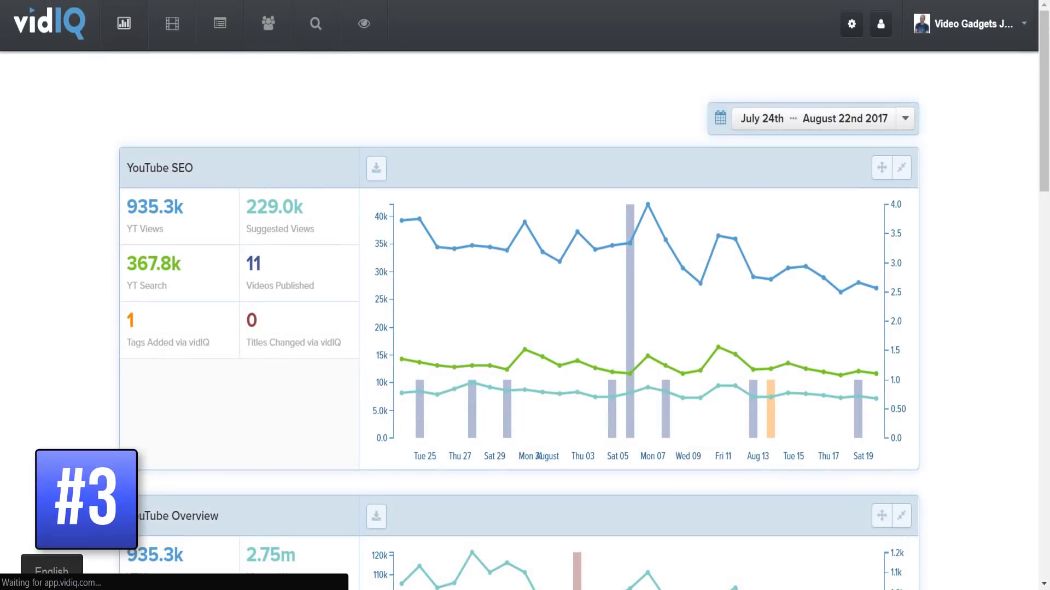
pyautogui.scroll(-5, 525, 329)
pyautogui.scroll(-5, 525, 328)
pyautogui.scroll(-3, 525, 328)
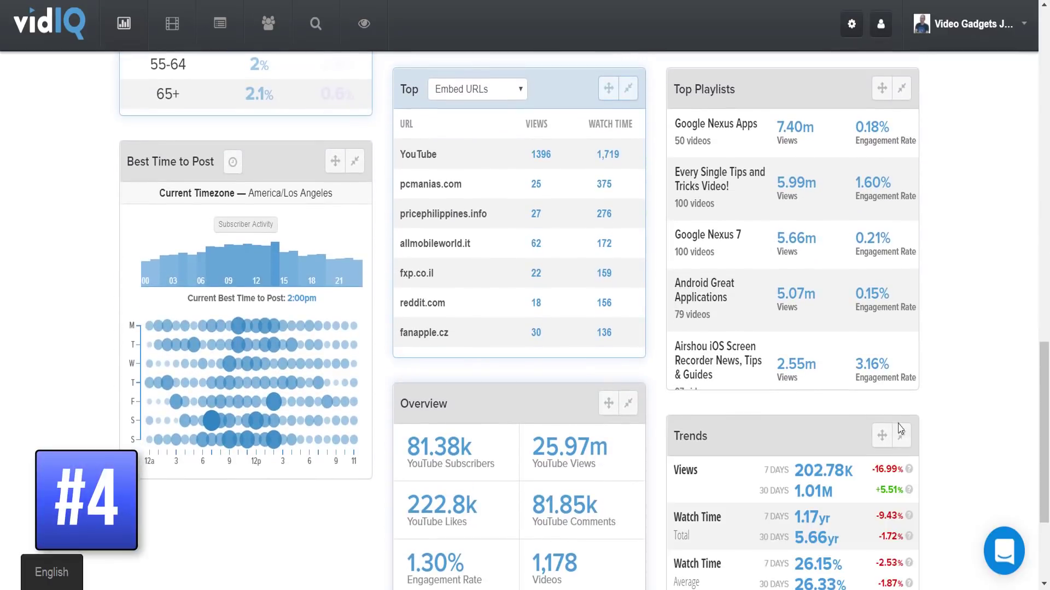
# Move Top Playlists to mid-column and Trends top-right, then expand two playlists' stats
pyautogui.moveTo(881, 89); pyautogui.dragTo(345, 164)
pyautogui.moveTo(881, 434); pyautogui.dragTo(888, 104)
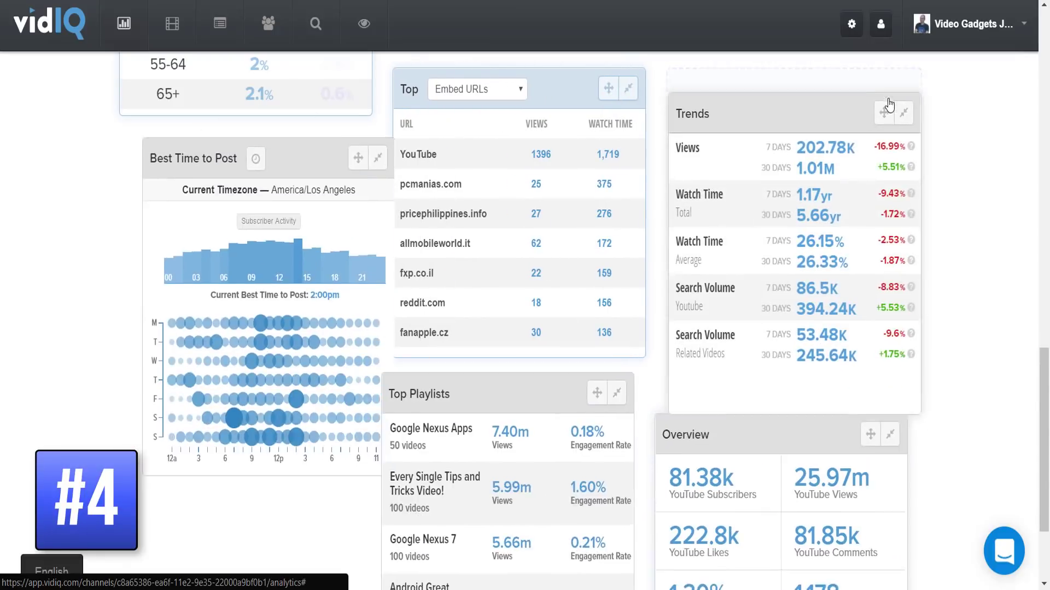
pyautogui.scroll(-1, 943, 369)
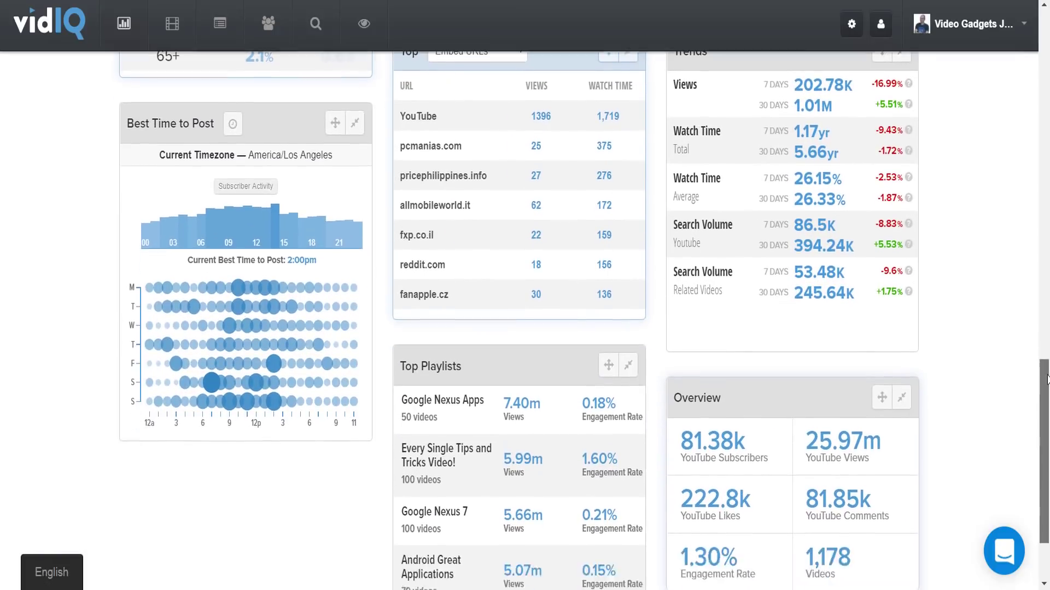
pyautogui.scroll(-3, 1044, 378)
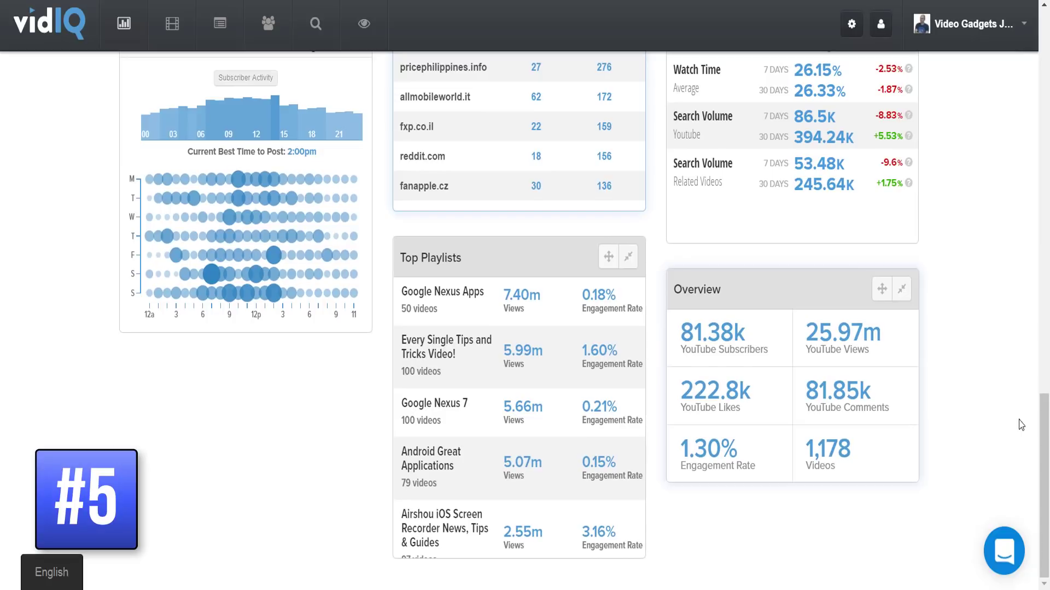
pyautogui.click(491, 312)
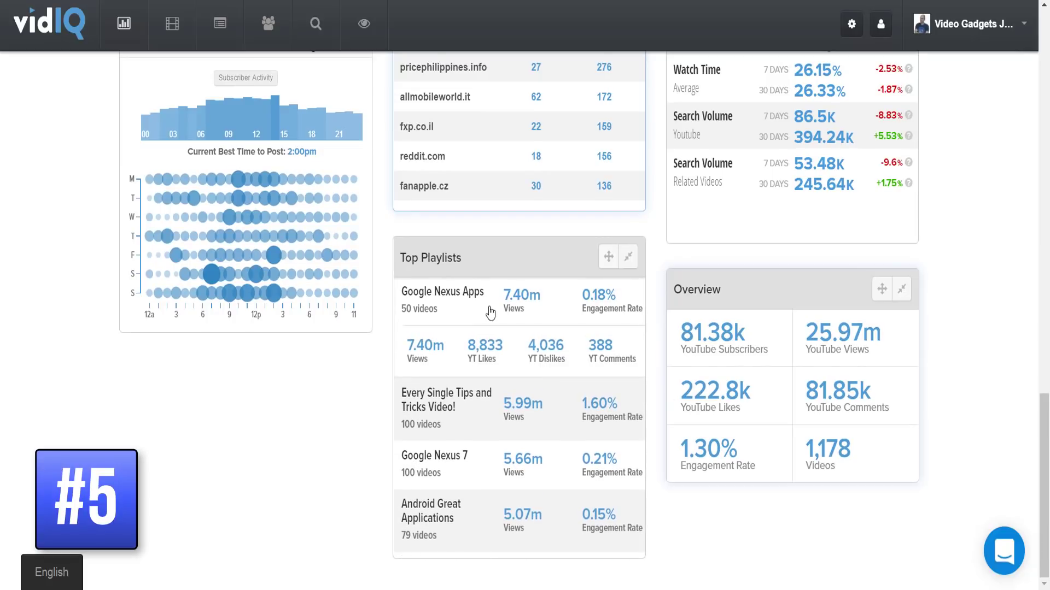
pyautogui.click(517, 402)
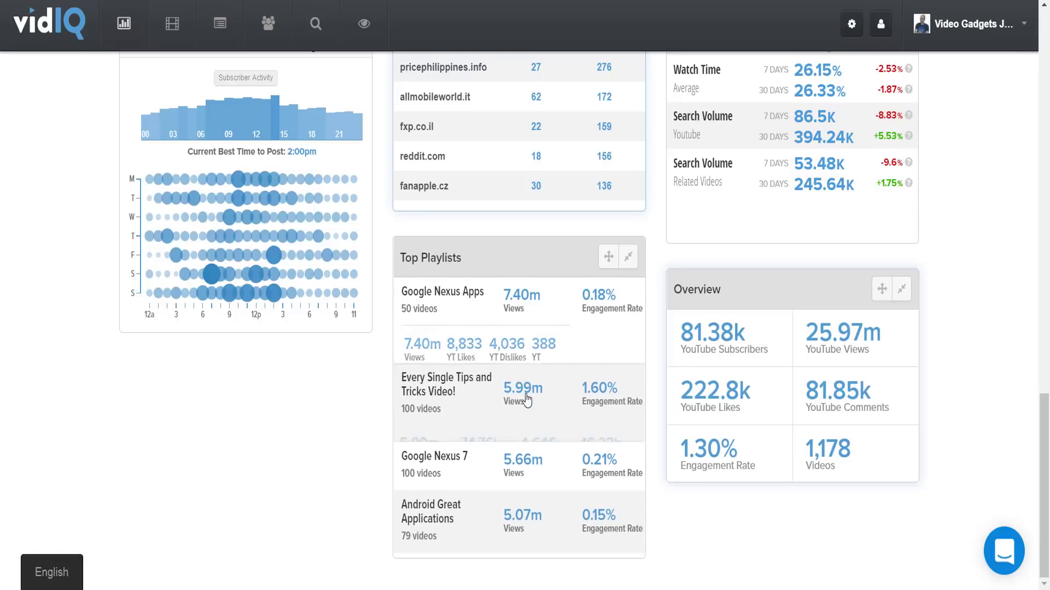
pyautogui.moveTo(1046, 465); pyautogui.dragTo(1046, 427)
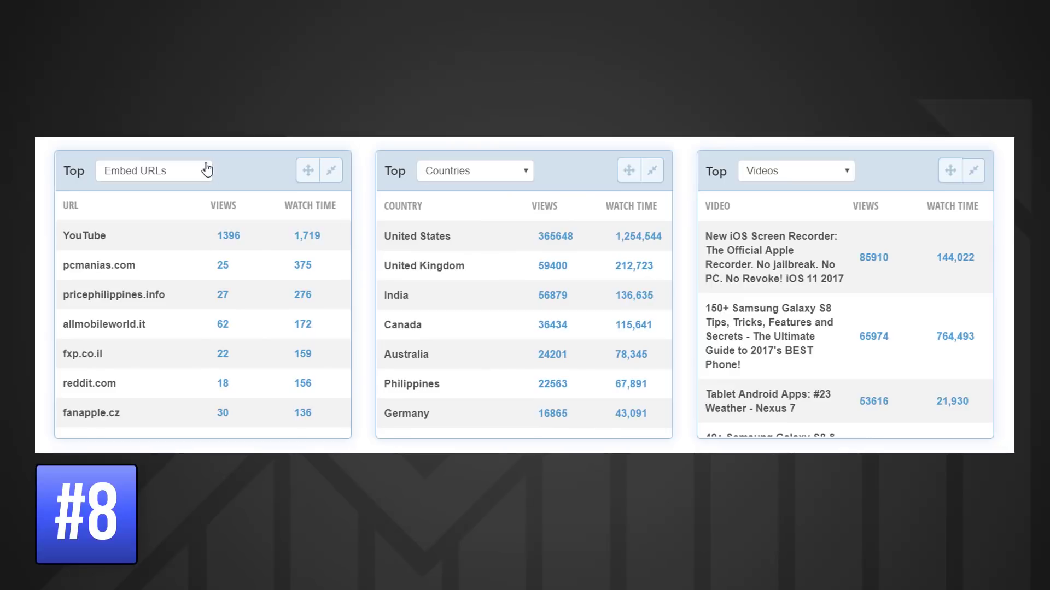
# Switch the first Top table to YouTube Searches and the Videos table to Embed URLs
pyautogui.click(205, 171)
pyautogui.click(152, 188)
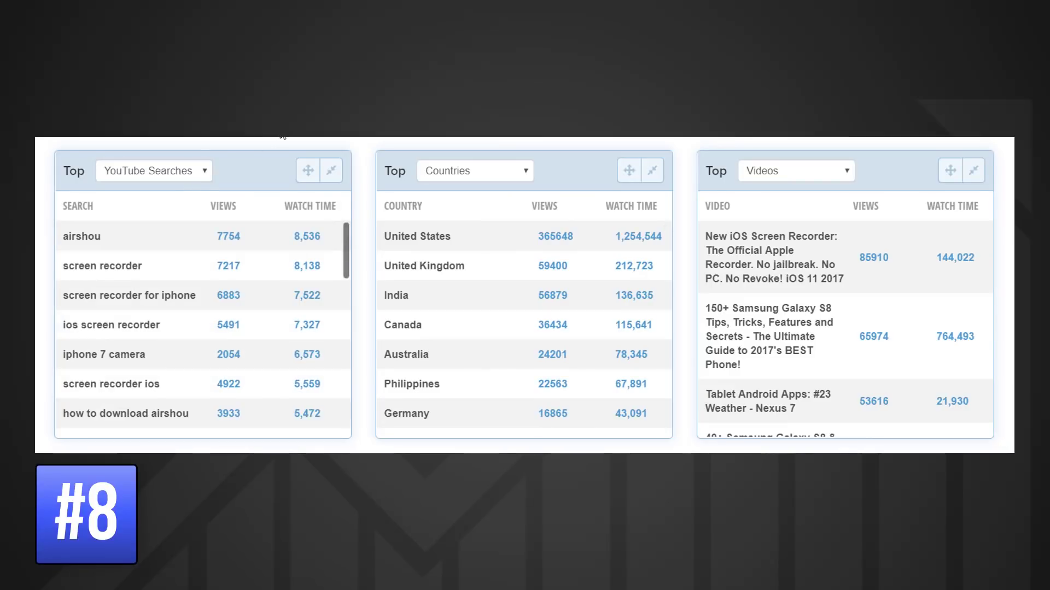
pyautogui.click(847, 171)
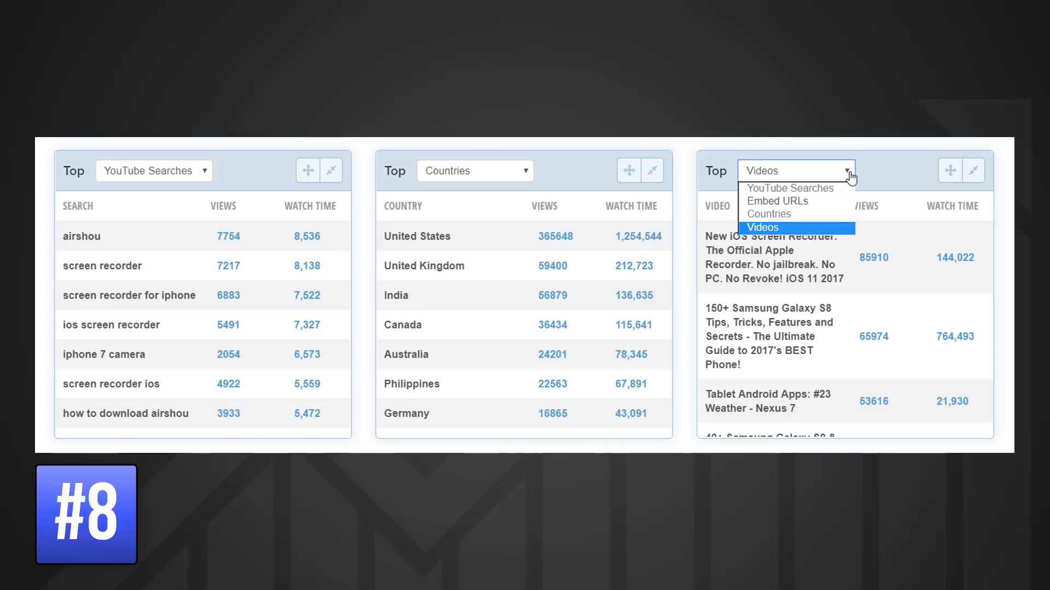
pyautogui.click(777, 201)
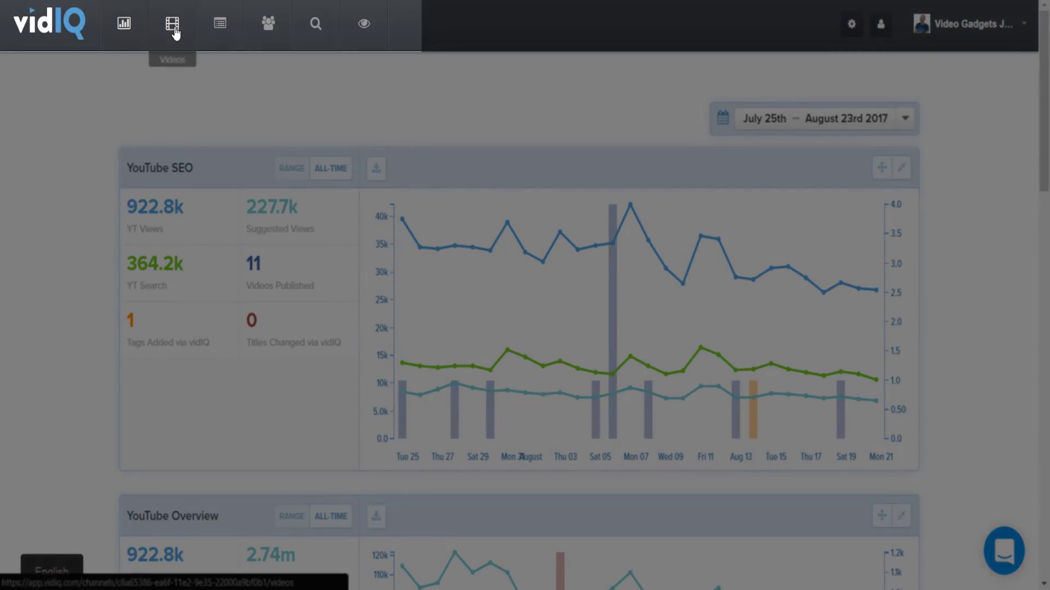
# Open the Videos list and add first-week search/suggested views, Likes/Views and Comments/Views columns
pyautogui.click(174, 27)
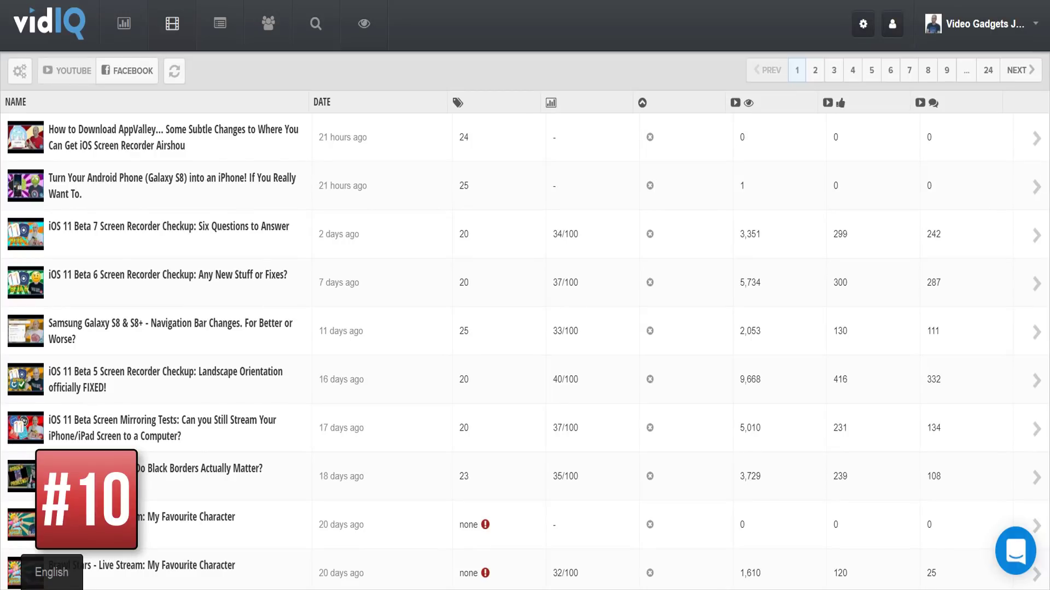
pyautogui.click(19, 71)
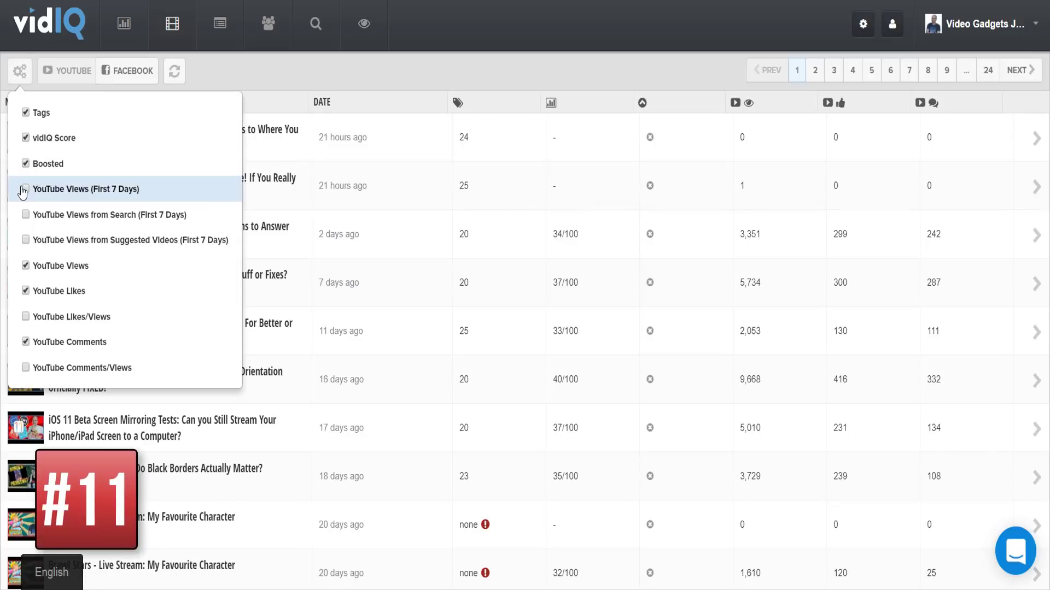
pyautogui.click(25, 215)
pyautogui.click(25, 240)
pyautogui.click(25, 316)
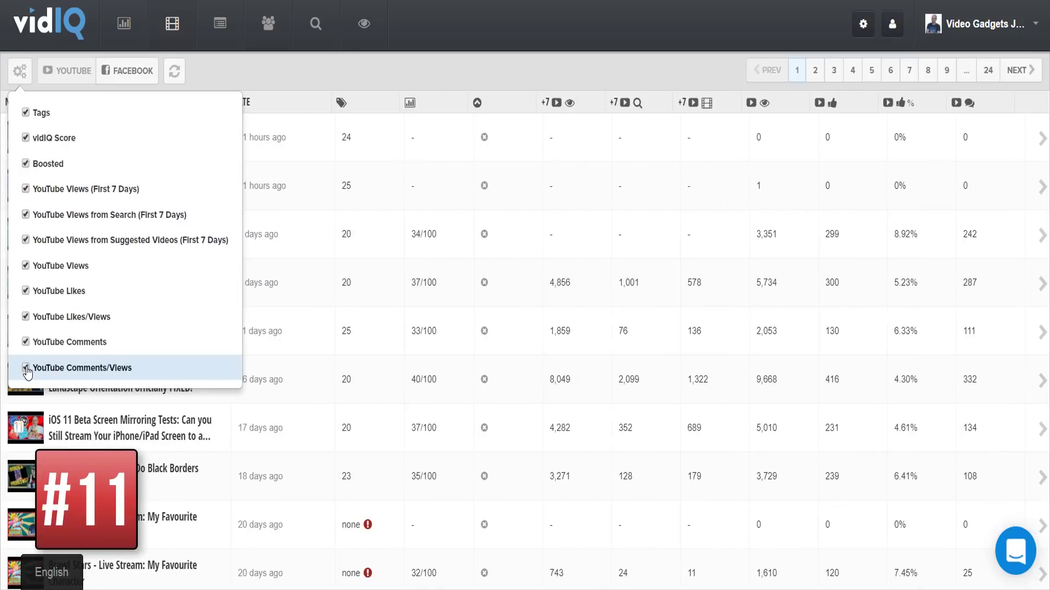
pyautogui.click(25, 367)
pyautogui.click(234, 82)
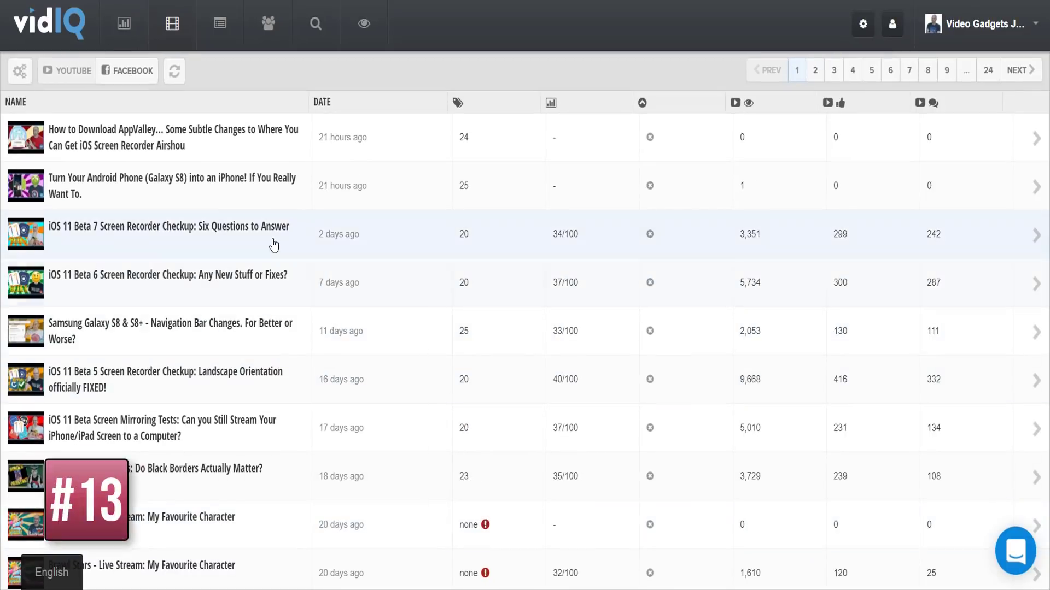
# Open the iOS 11 Beta 7 video's editor, then the Facebook iOS 11 Beta fix video's panel
pyautogui.click(273, 244)
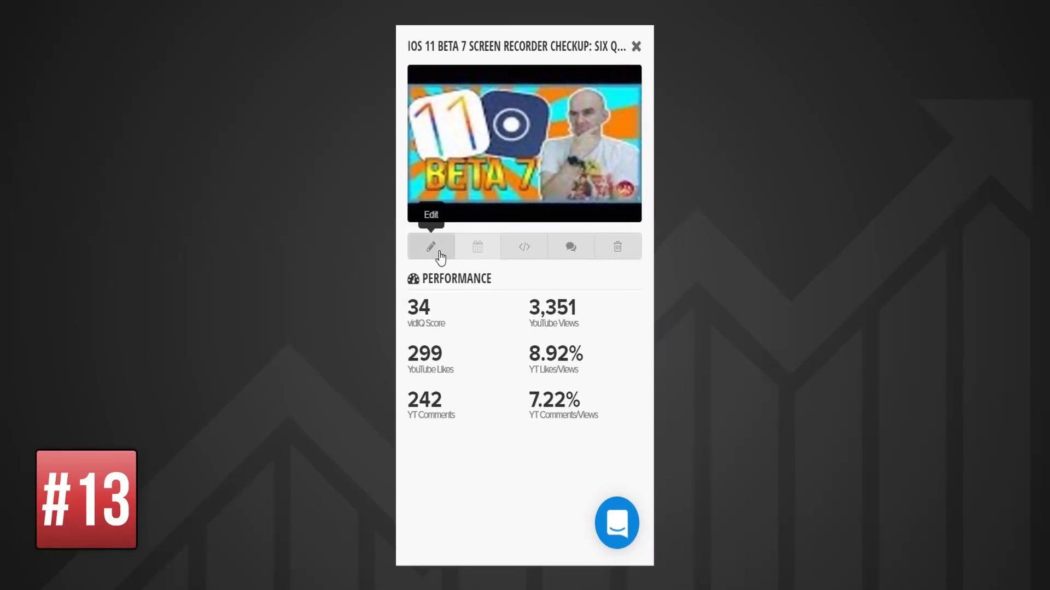
pyautogui.click(441, 252)
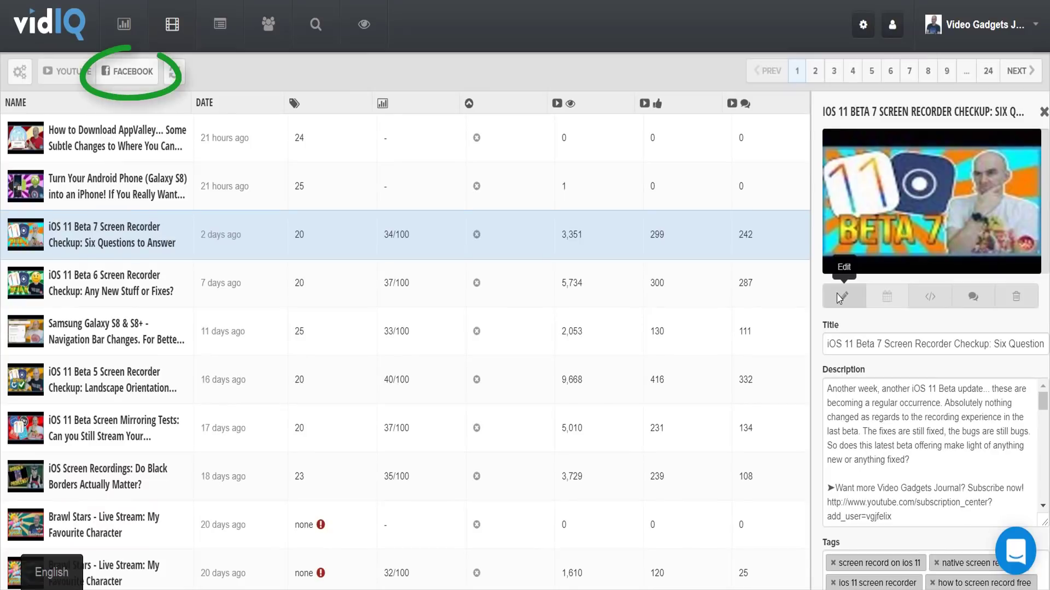
pyautogui.click(131, 71)
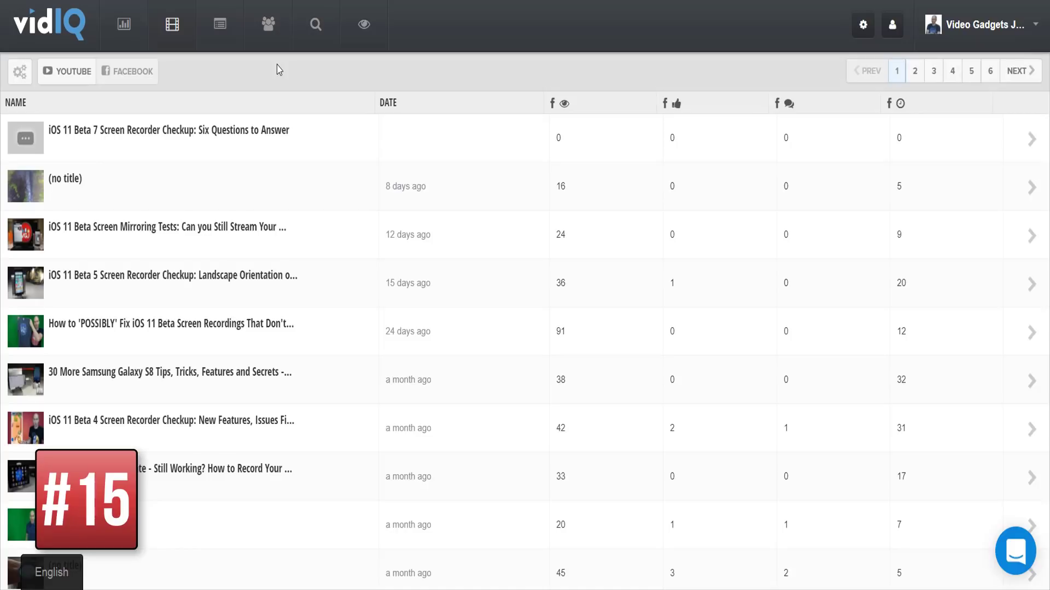
pyautogui.click(281, 331)
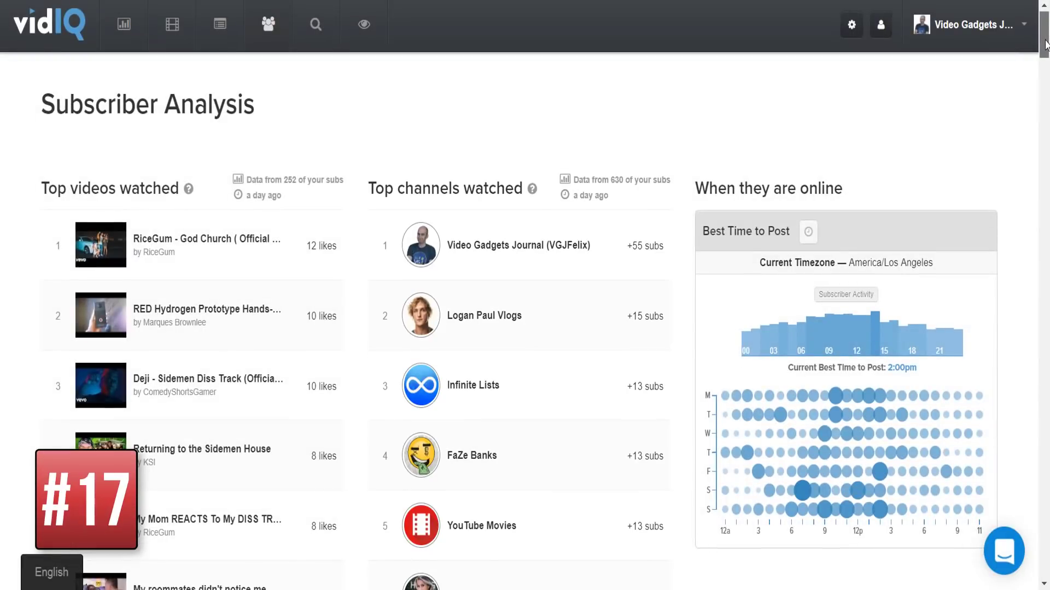
pyautogui.moveTo(1044, 41); pyautogui.dragTo(1022, 199)
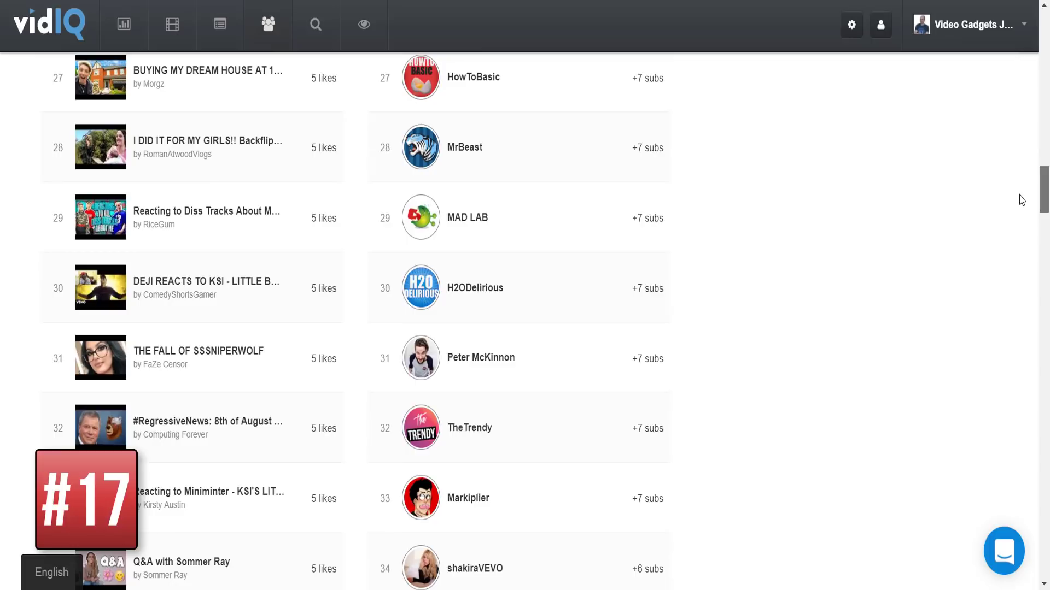
pyautogui.moveTo(1022, 199); pyautogui.dragTo(1040, 33)
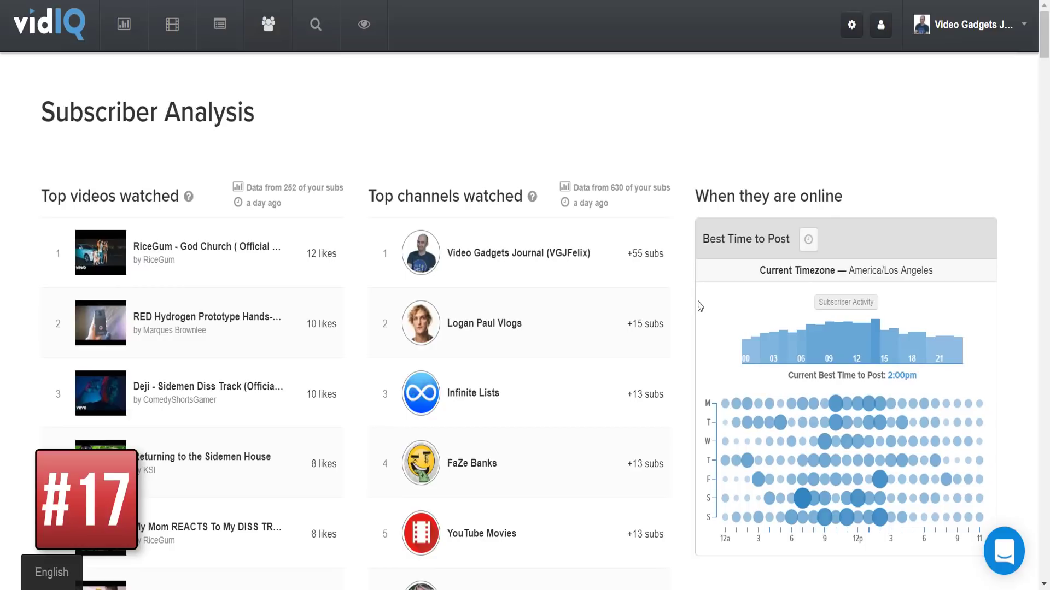
# Open the Infinite Lists channel from the subscribers' top watched channels
pyautogui.click(459, 393)
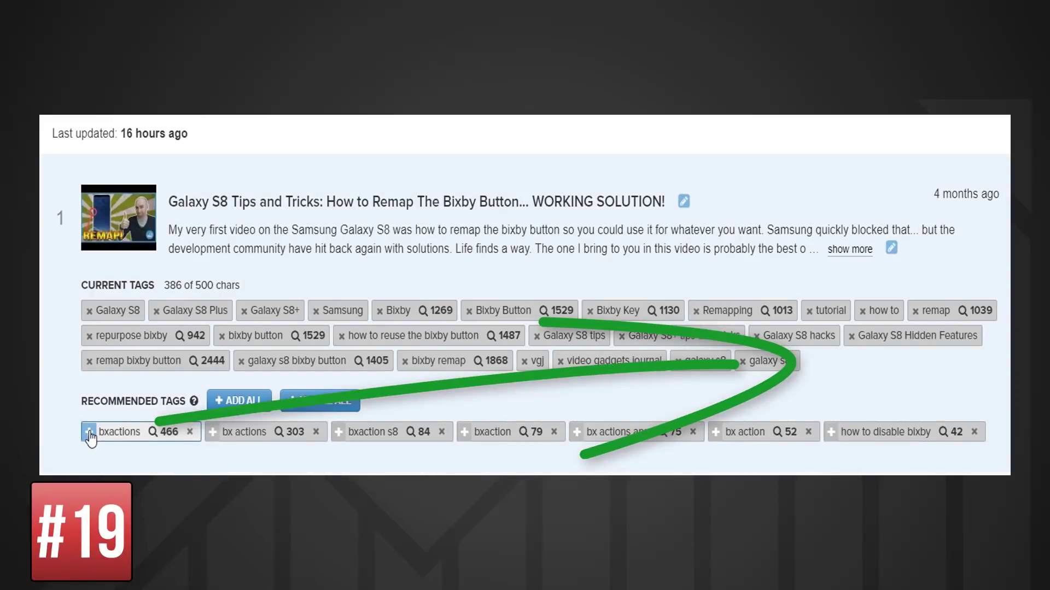
# Add tags bxactions and bx actions, unlock title and description, then sort by Most Recently Analyzed
pyautogui.click(90, 432)
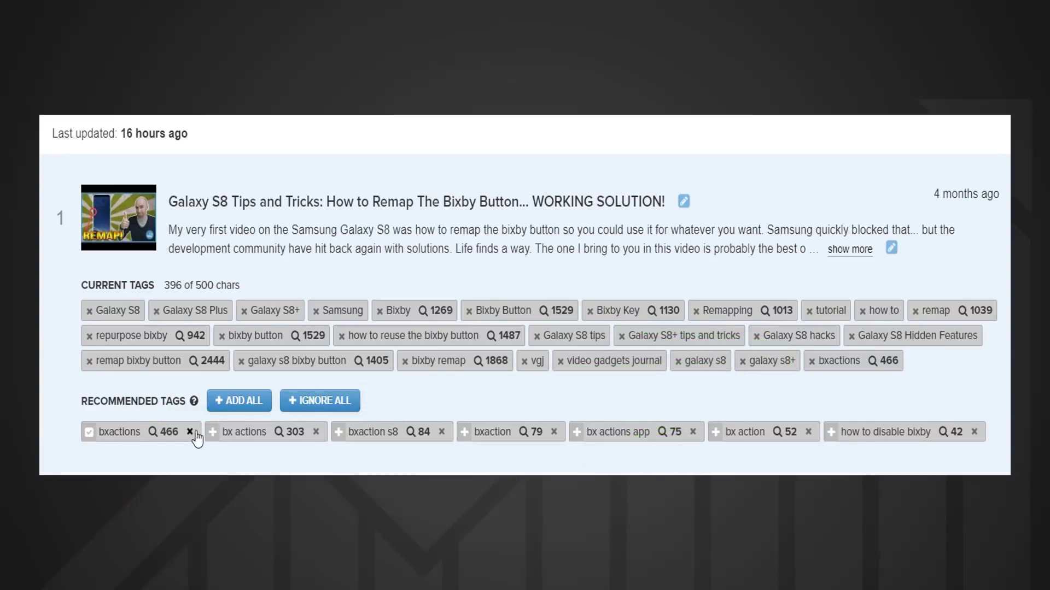
pyautogui.click(213, 432)
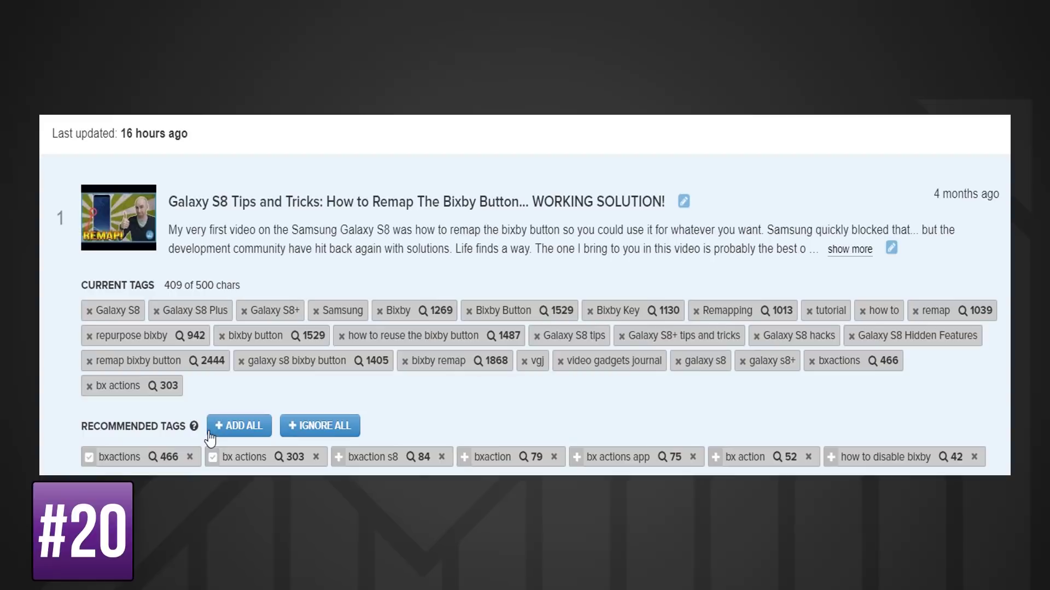
pyautogui.click(683, 201)
pyautogui.click(738, 223)
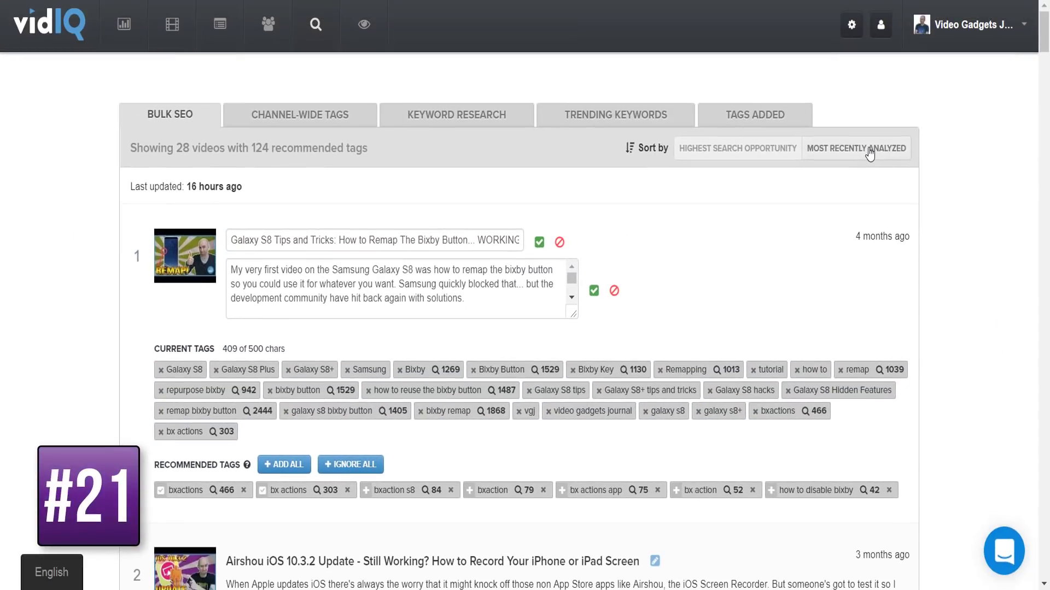
pyautogui.click(867, 148)
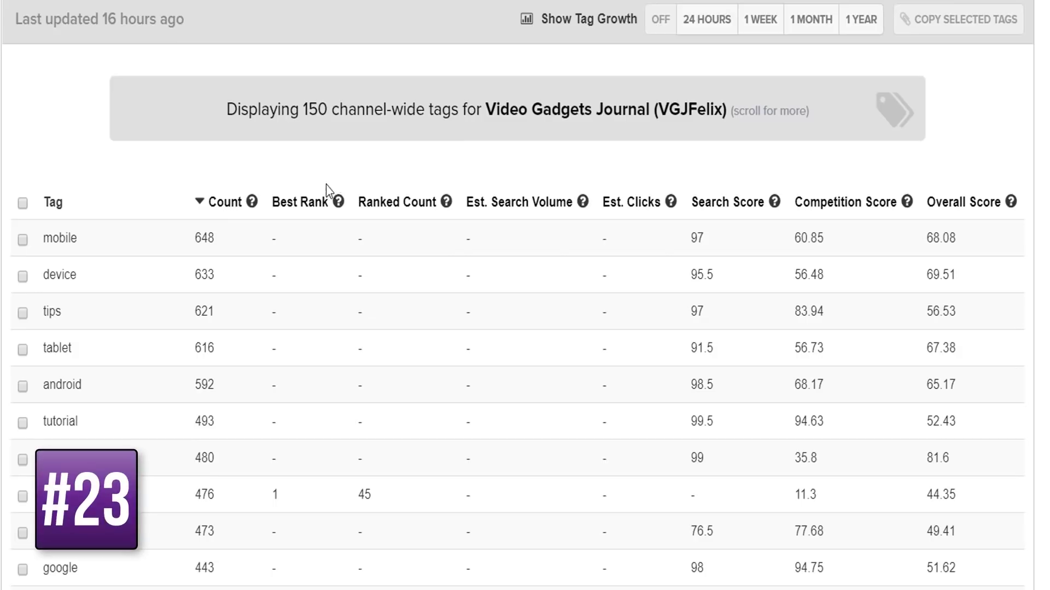
# Sort channel tags by best rank, ranked count, overall score, then estimated search volume
pyautogui.click(309, 207)
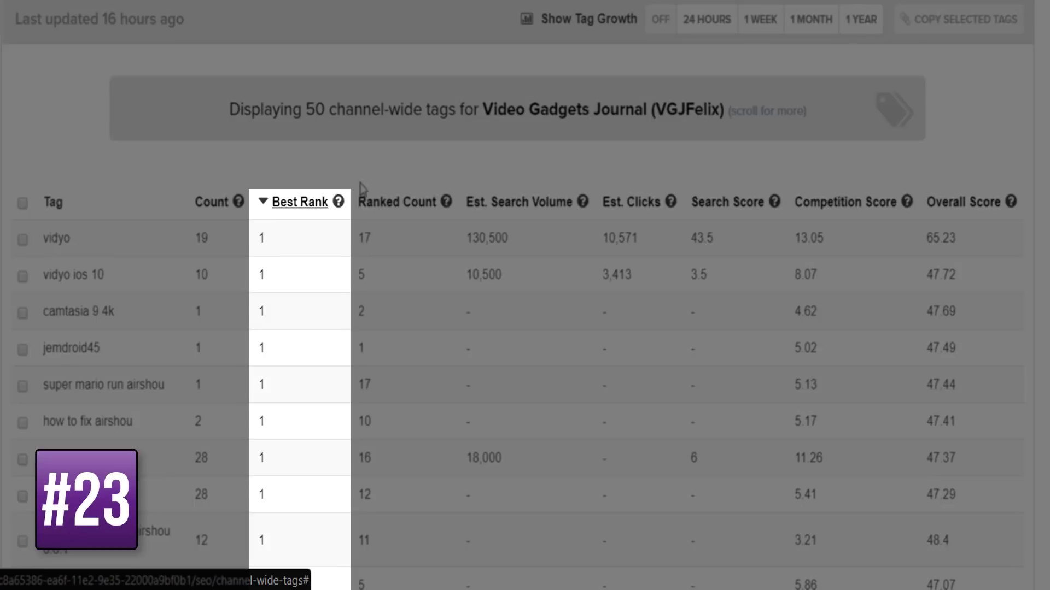
pyautogui.click(391, 202)
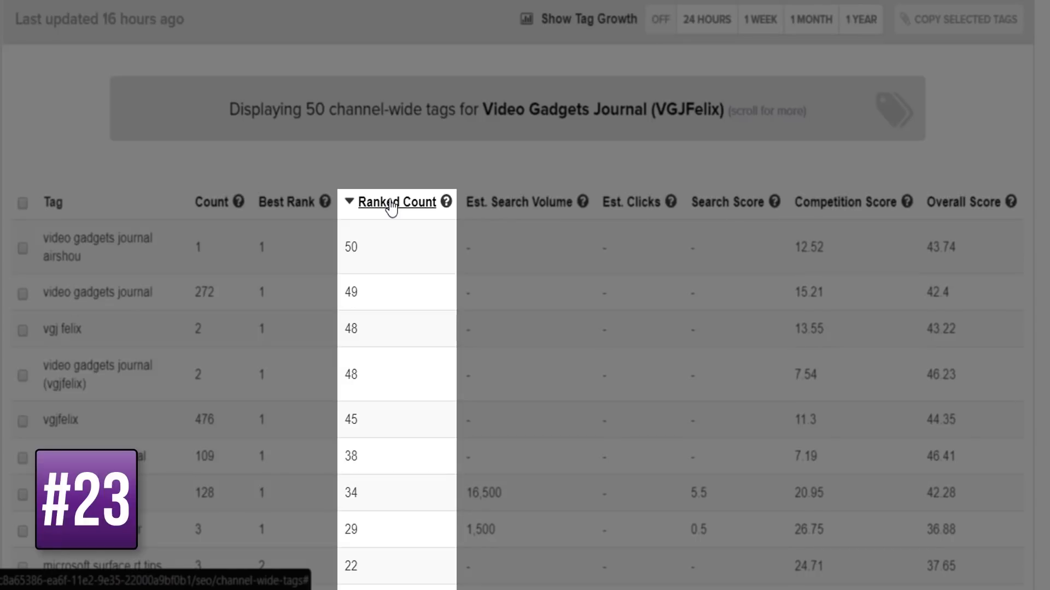
pyautogui.click(964, 203)
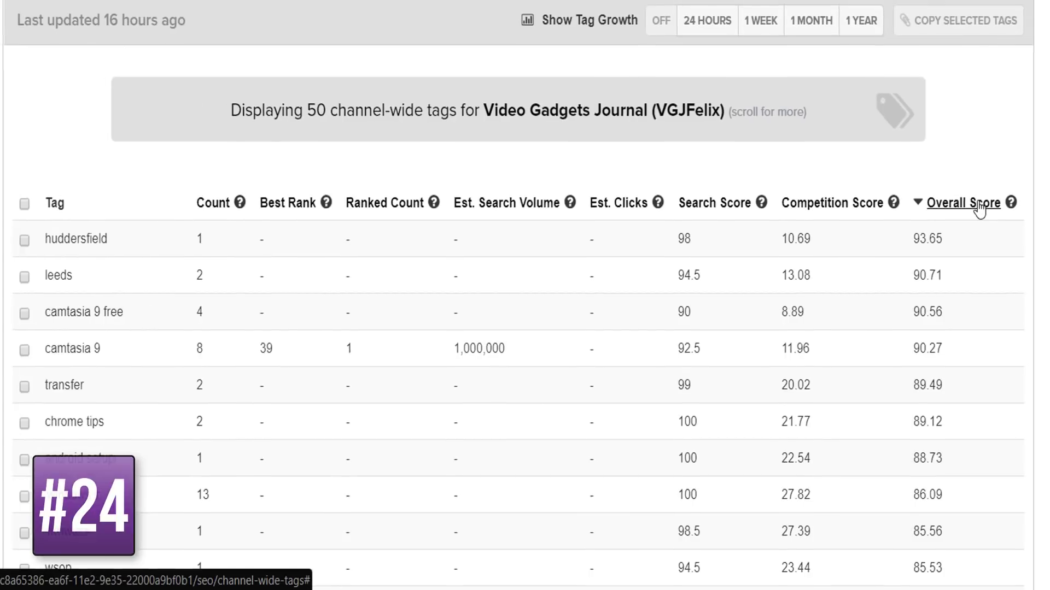
pyautogui.click(539, 233)
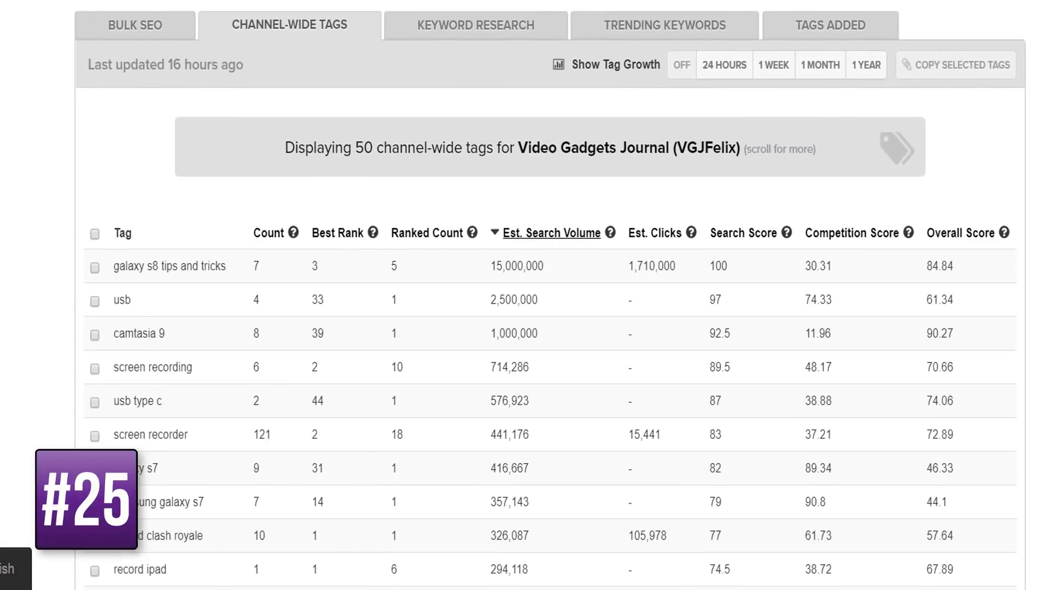
# Copy five tags, from galaxy s8 tips and tricks to usb type c, and show one-week growth
pyautogui.click(95, 267)
pyautogui.click(94, 300)
pyautogui.click(94, 334)
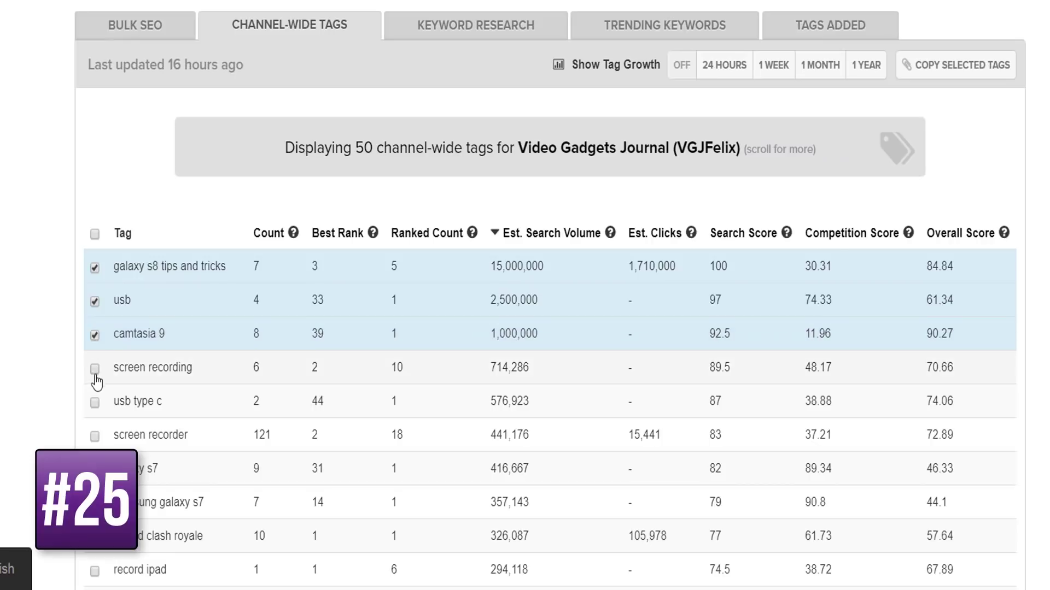
pyautogui.click(94, 368)
pyautogui.click(94, 402)
pyautogui.click(996, 77)
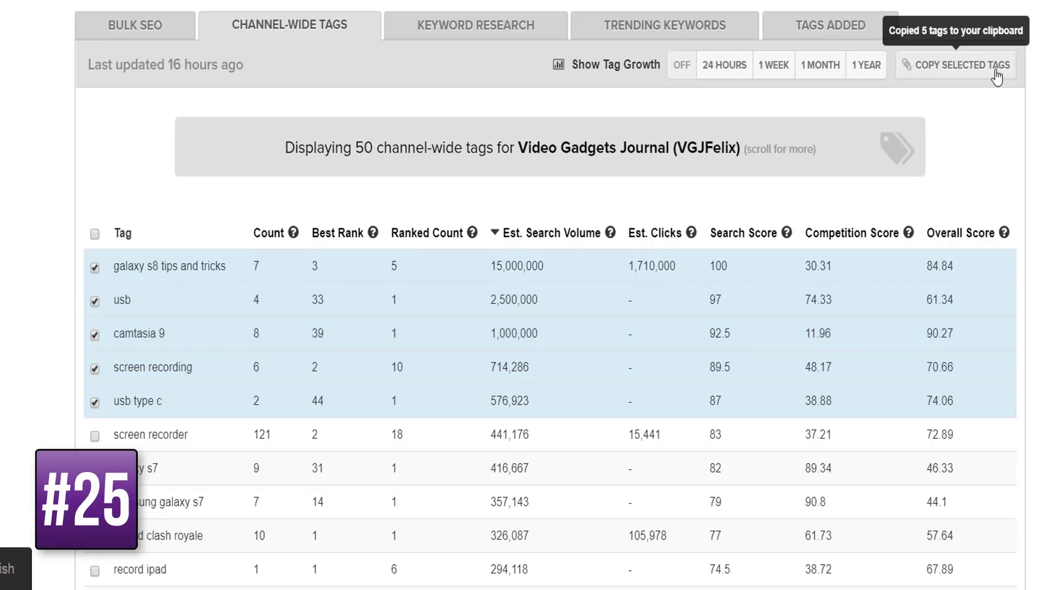
pyautogui.click(773, 65)
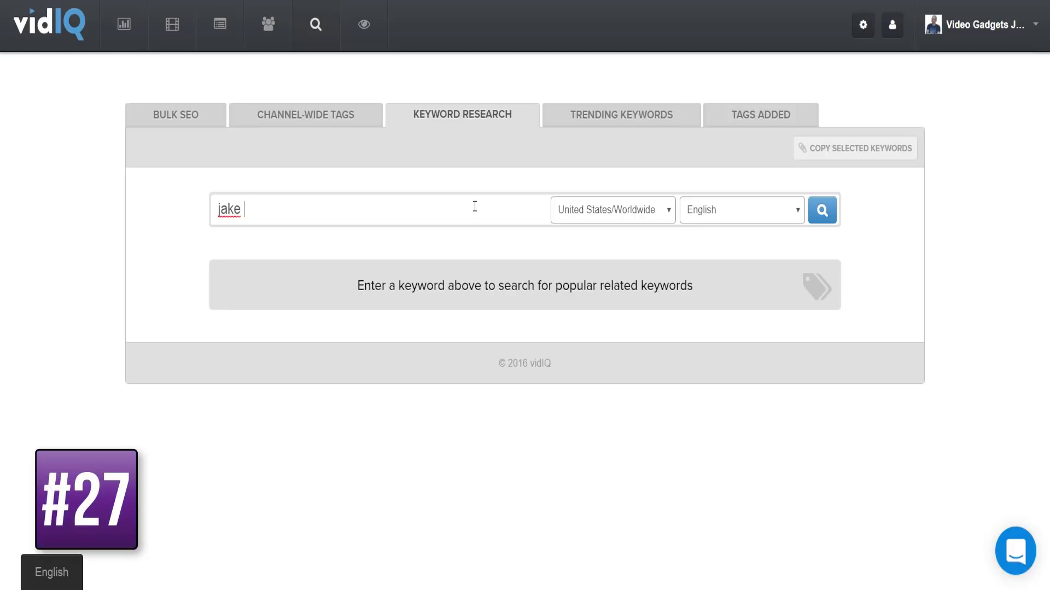
# Search related keywords for 'jake paul' and sort them by number of words
pyautogui.press('Return')
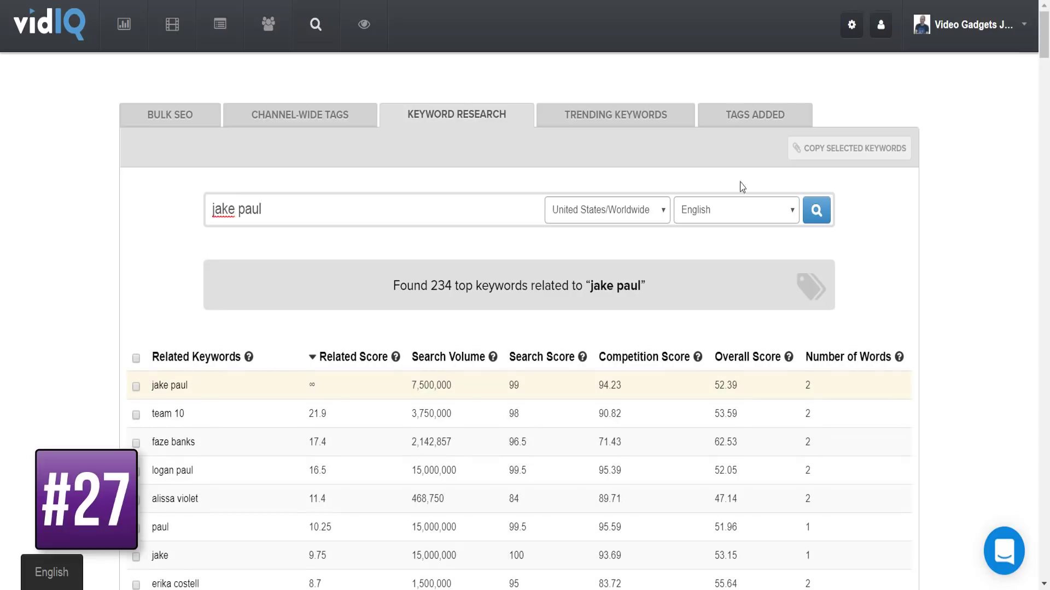
pyautogui.moveTo(1045, 51); pyautogui.dragTo(1044, 73)
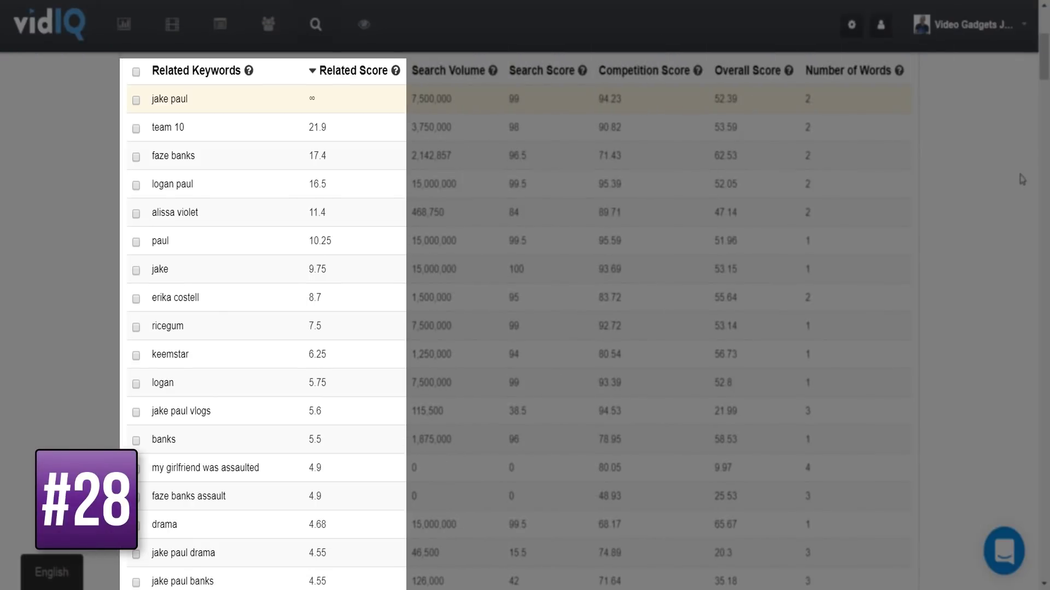
pyautogui.click(848, 70)
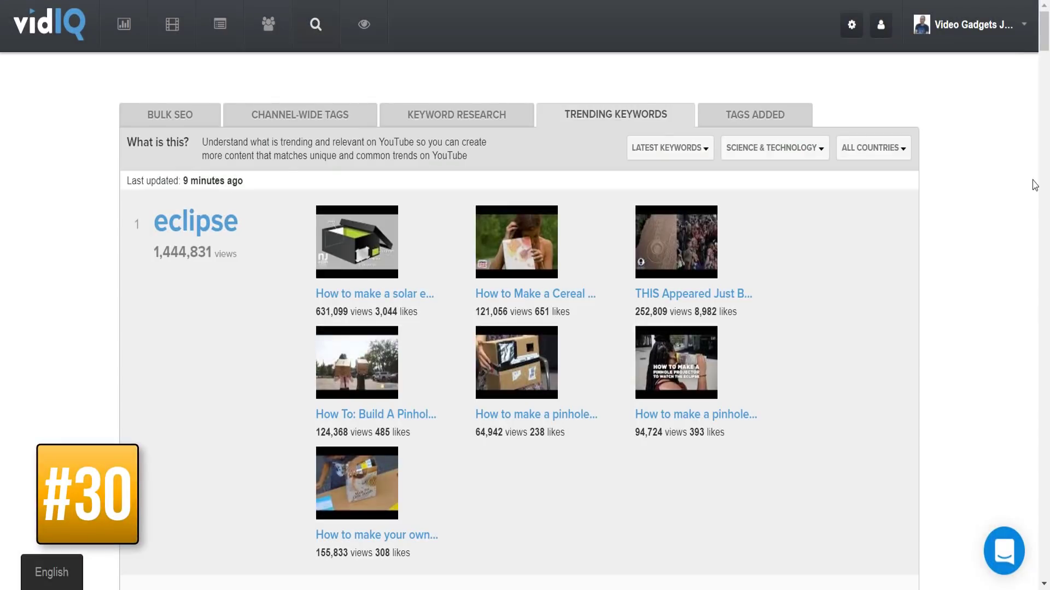
pyautogui.scroll(-5, 1033, 184)
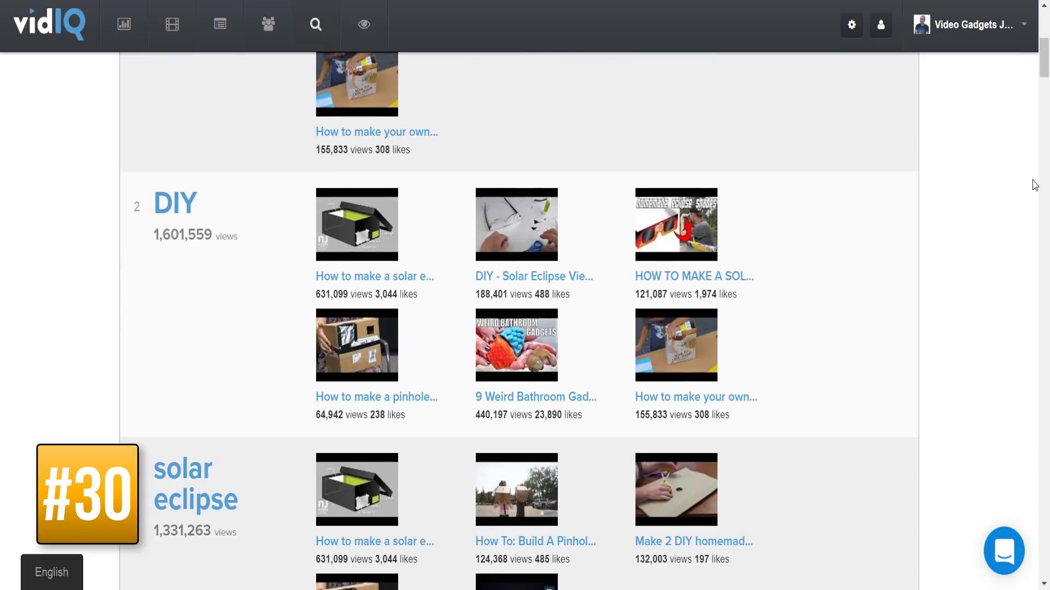
pyautogui.scroll(-5, 1035, 185)
pyautogui.scroll(-5, 1035, 184)
pyautogui.scroll(-5, 1034, 184)
pyautogui.scroll(10, 1034, 184)
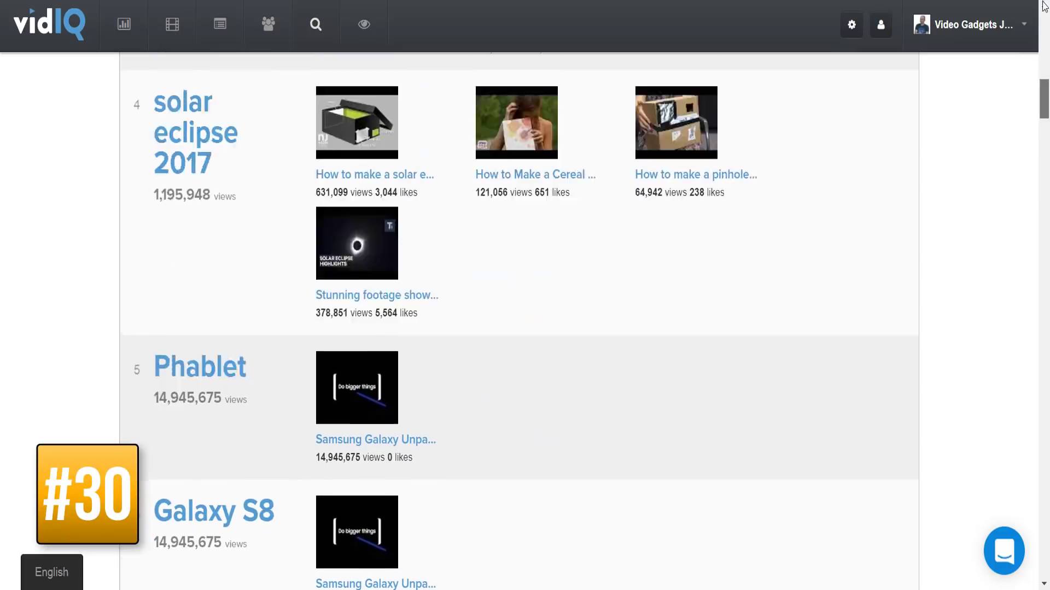
pyautogui.scroll(5, 1034, 185)
# Show trending keywords from the last day and open the video category list
pyautogui.click(698, 153)
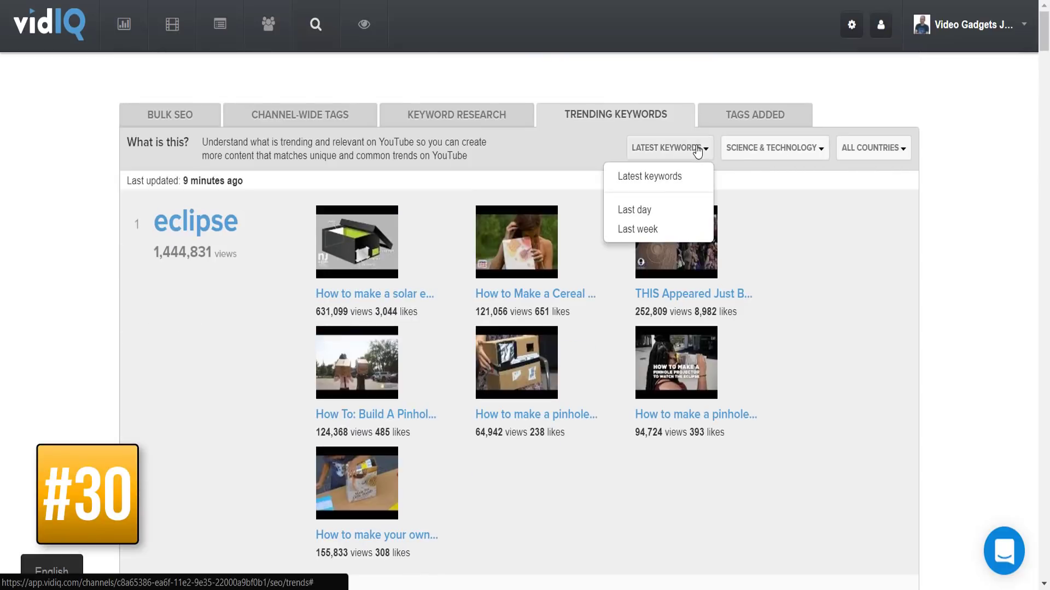
pyautogui.click(684, 215)
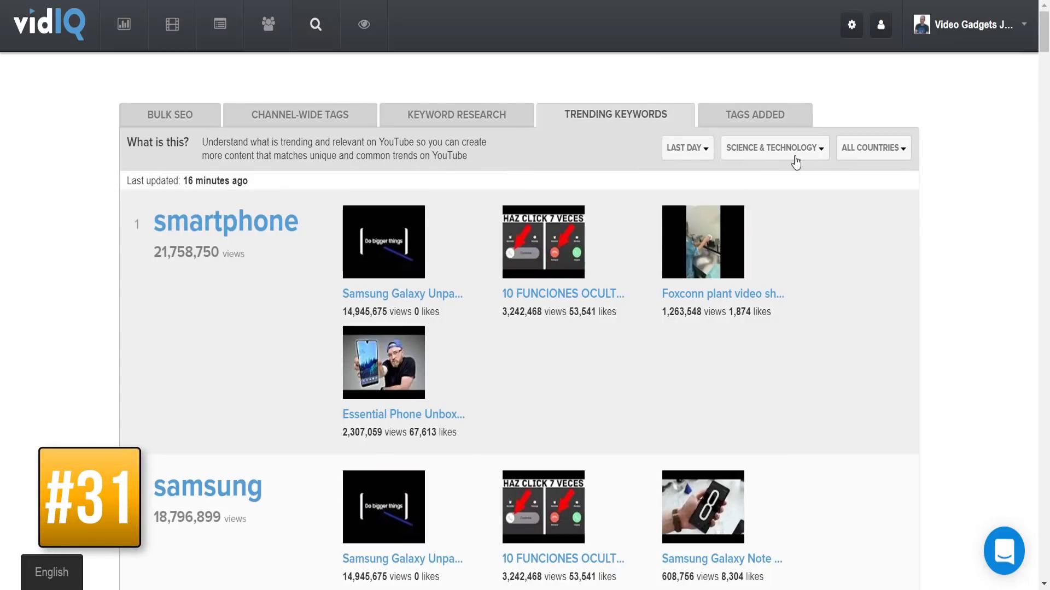
pyautogui.click(795, 149)
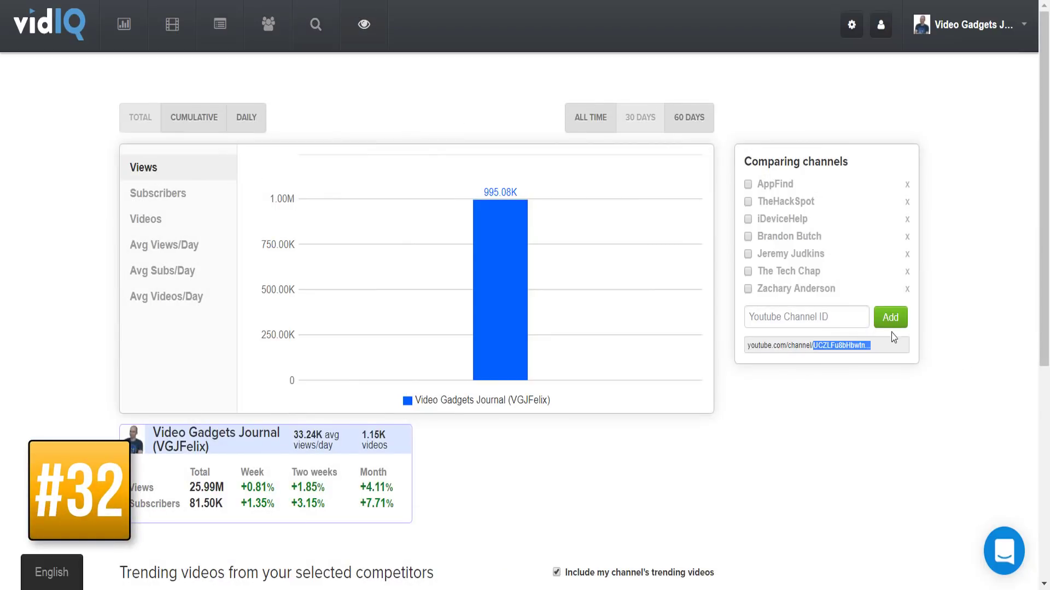
# Add a competitor channel by ID and include Tech Labs in the comparison chart
pyautogui.click(842, 317)
pyautogui.write('MrPylaev')
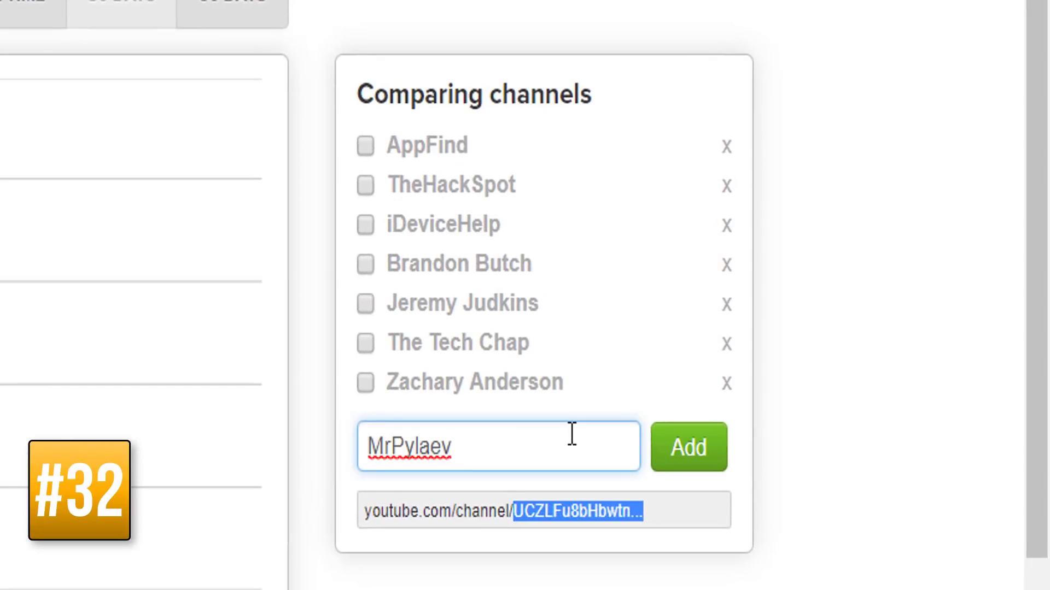
pyautogui.click(890, 334)
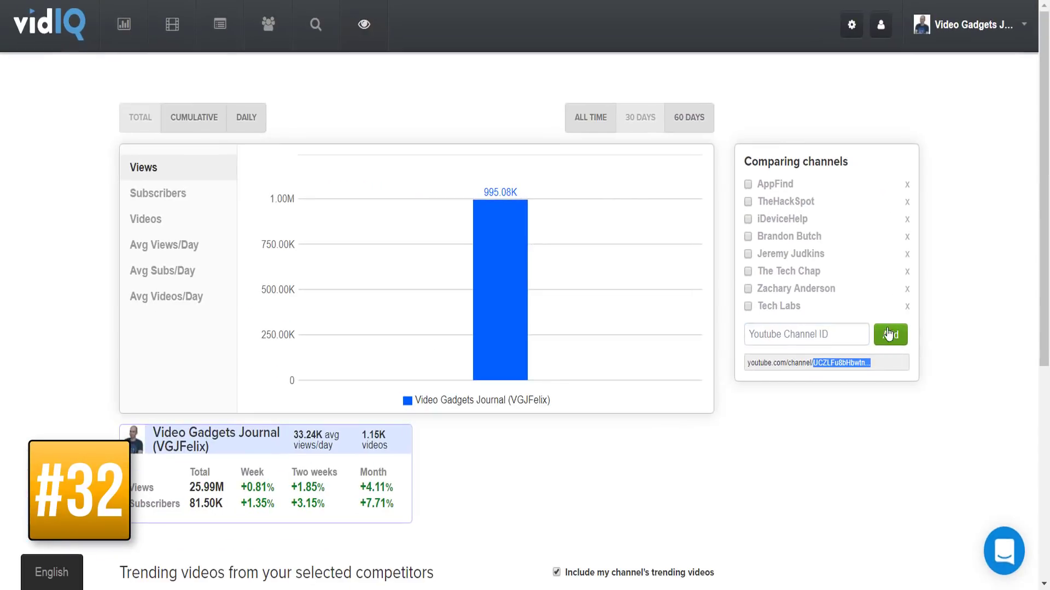
pyautogui.click(748, 307)
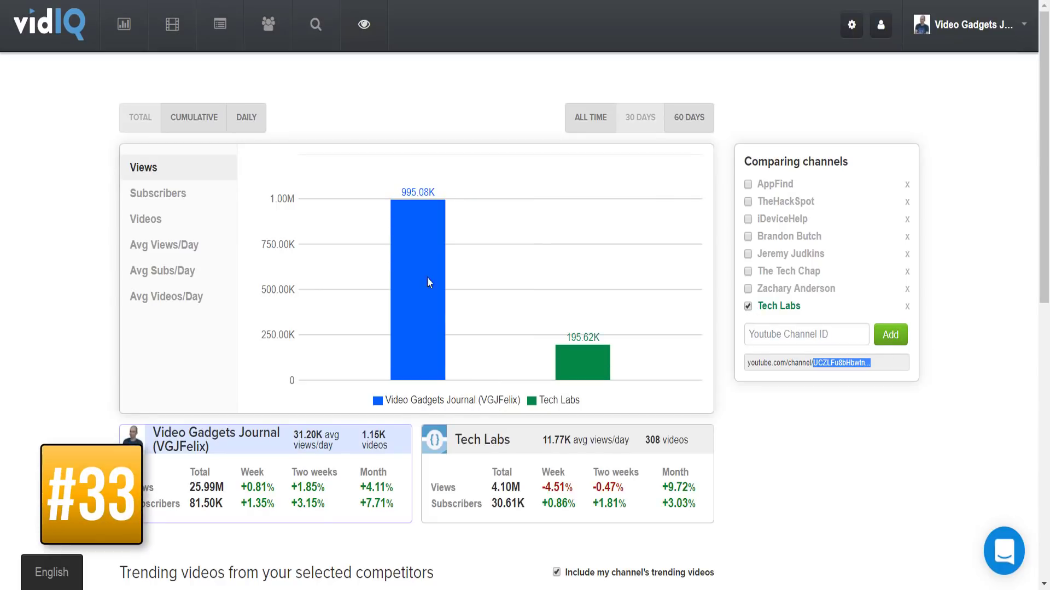
# Compare Subscribers, Avg Views/Day and Avg Subs/Day, then return to total Views
pyautogui.click(176, 197)
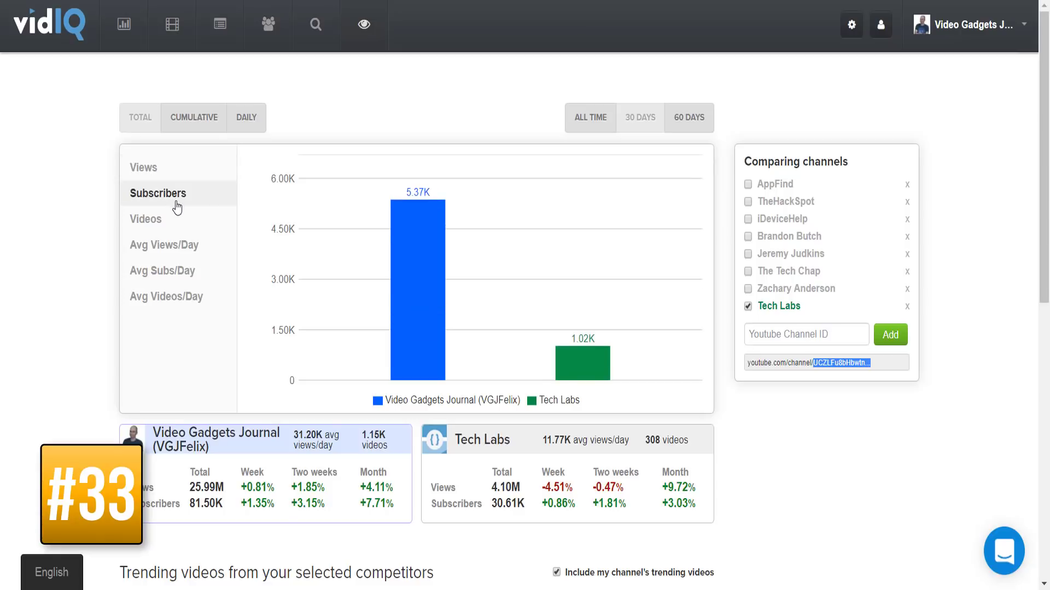
pyautogui.click(167, 246)
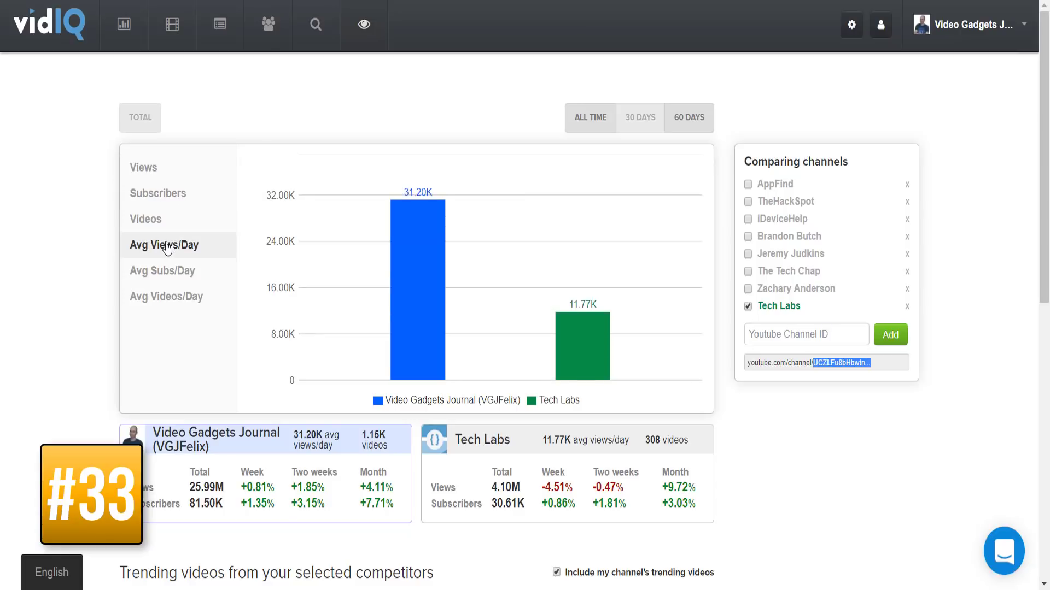
pyautogui.click(162, 274)
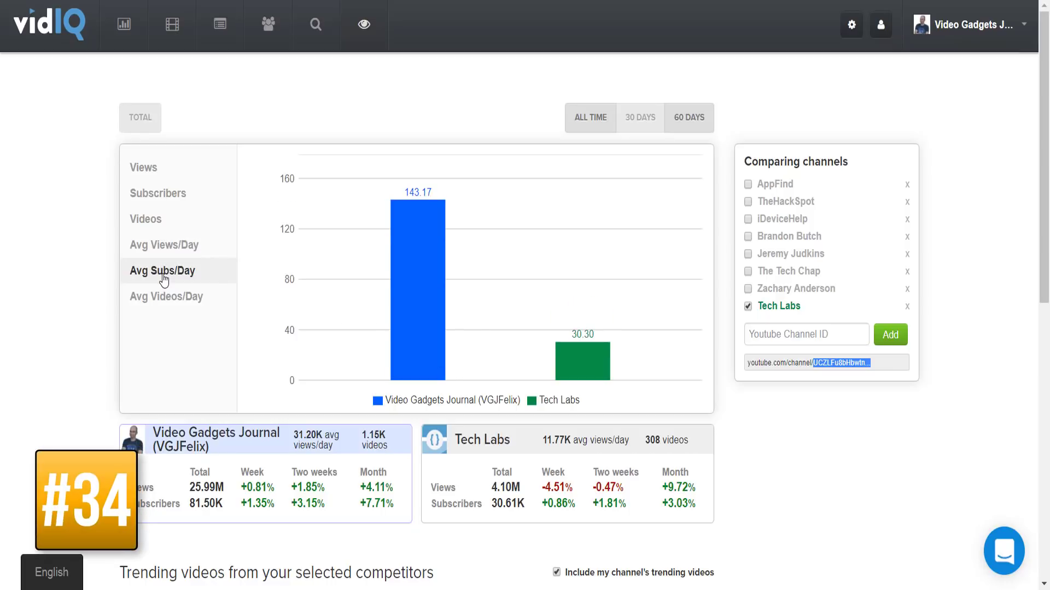
pyautogui.click(144, 168)
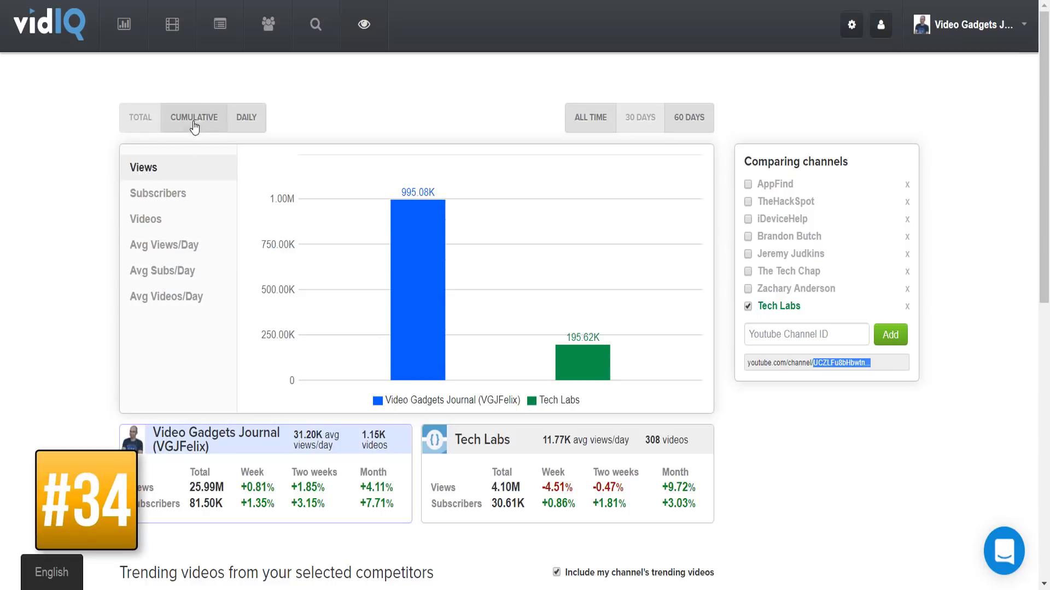
# Show daily views as a line chart, add TheHackSpot, iDeviceHelp and another competitor, and span 60 days
pyautogui.click(244, 117)
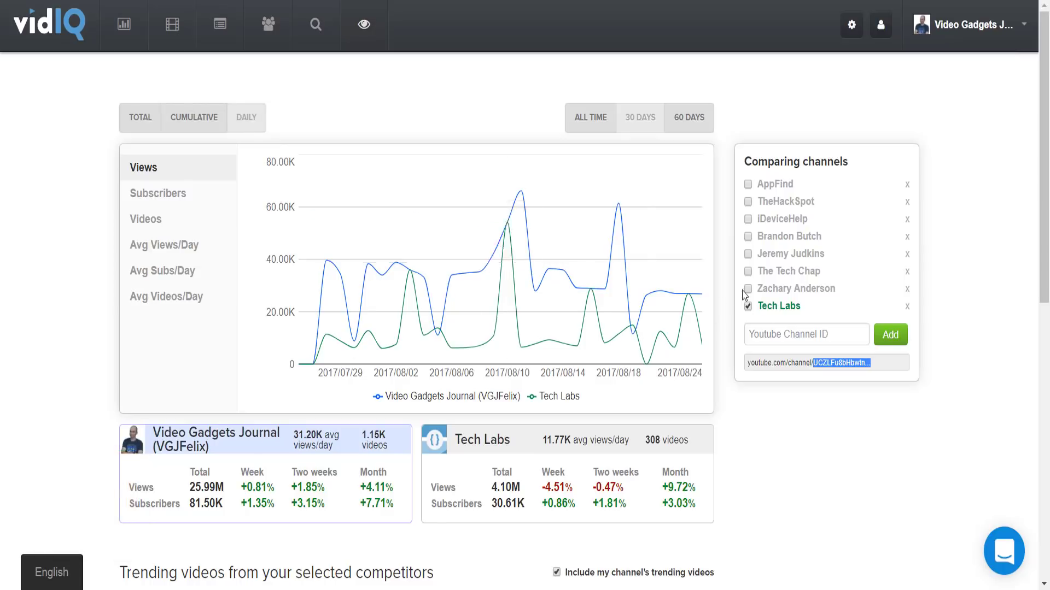
pyautogui.click(747, 201)
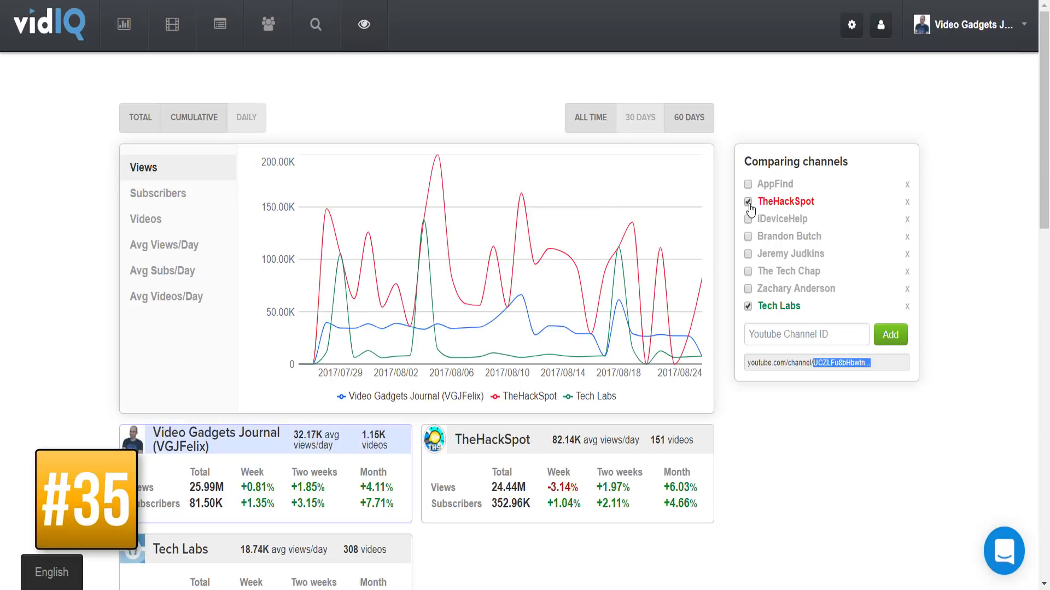
pyautogui.click(749, 253)
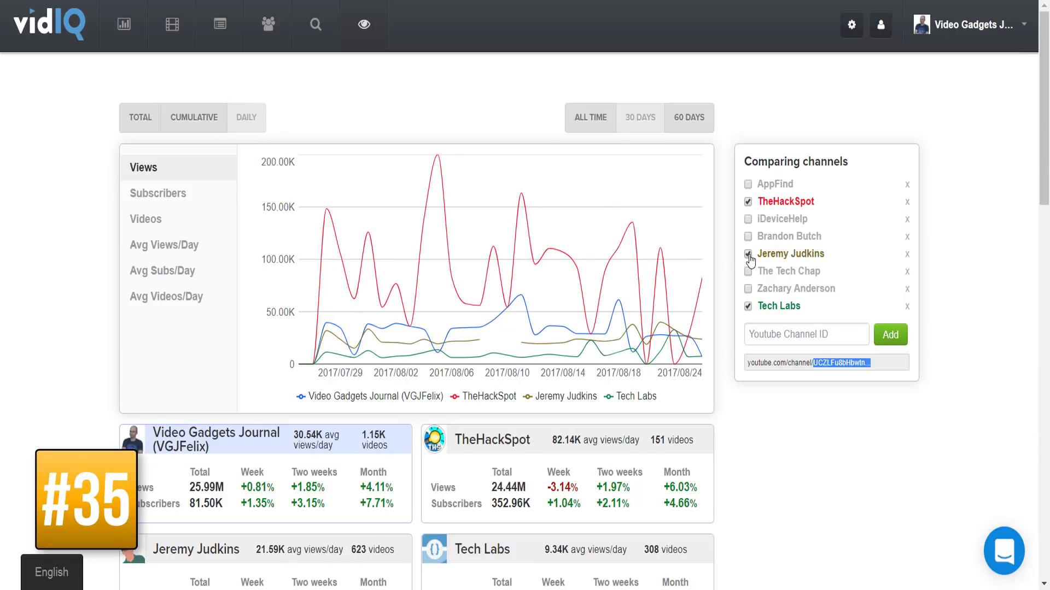
pyautogui.click(748, 219)
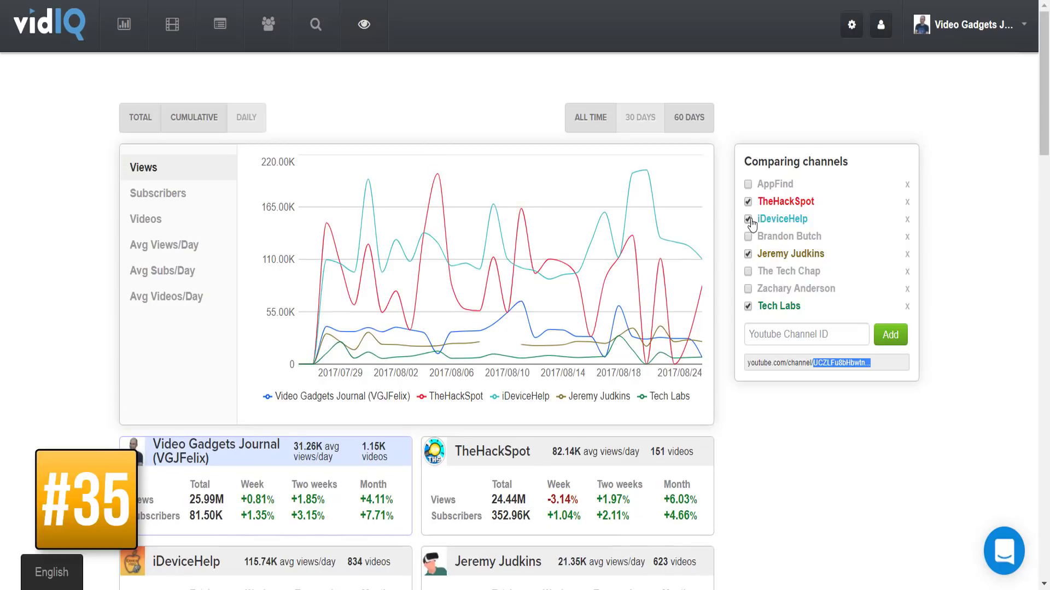
pyautogui.click(689, 117)
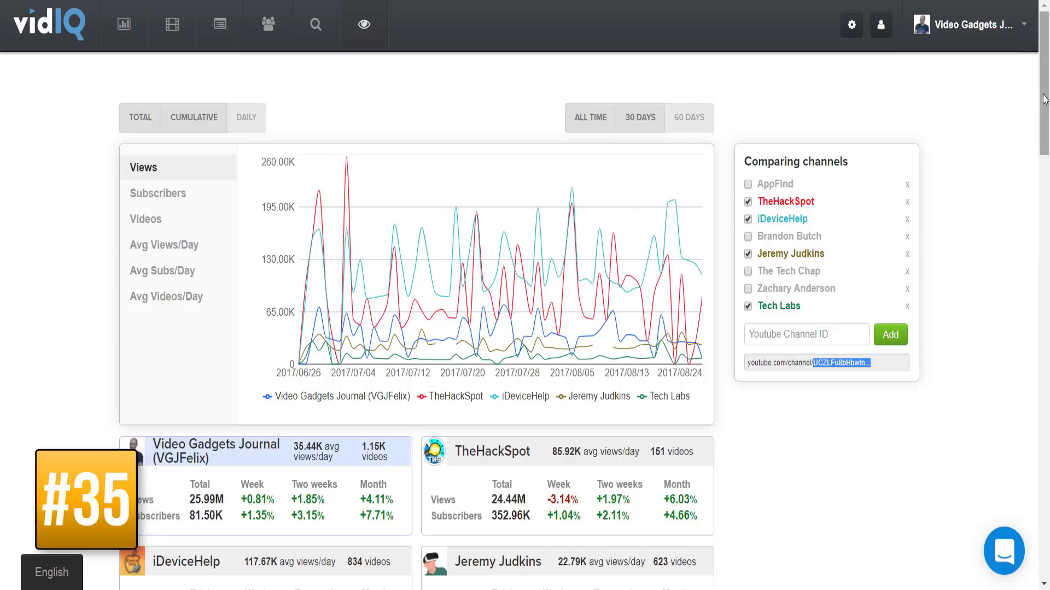
pyautogui.moveTo(1044, 100); pyautogui.dragTo(1044, 156)
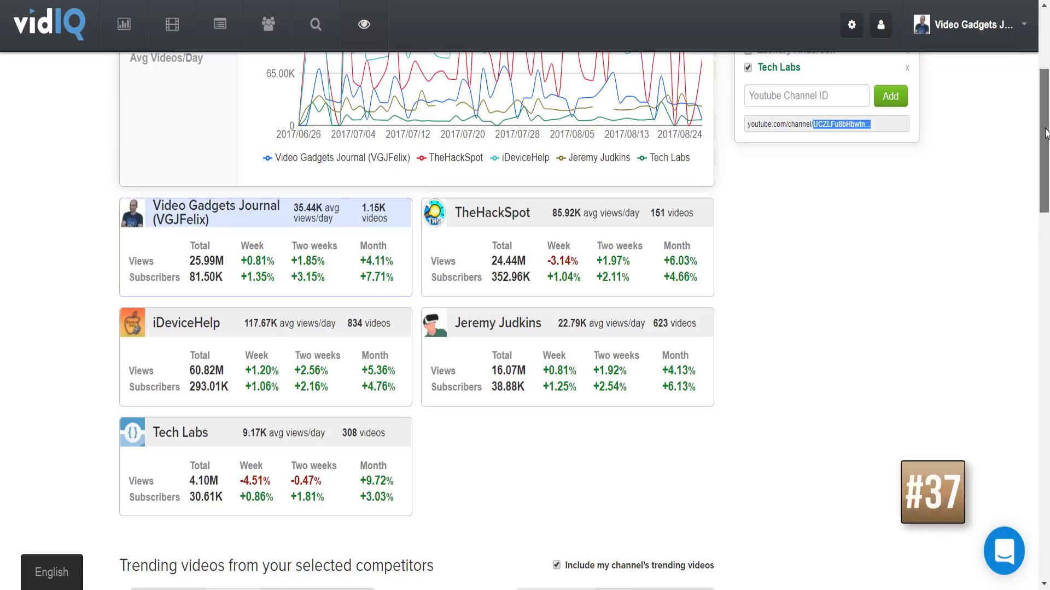
pyautogui.moveTo(1045, 131); pyautogui.dragTo(1045, 247)
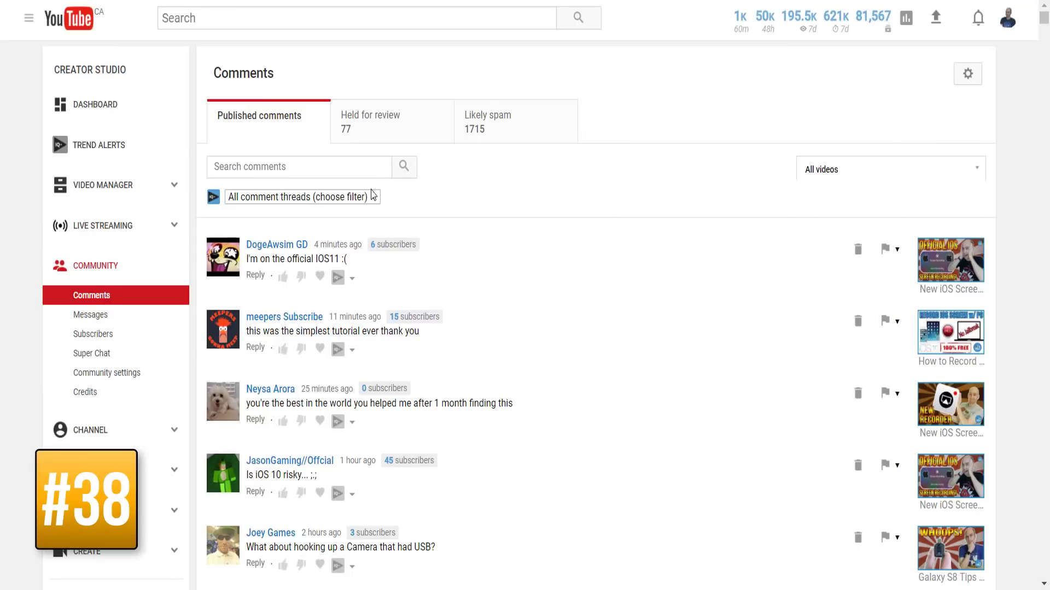
# Filter comments to those containing questions, then to those with positive words
pyautogui.click(373, 196)
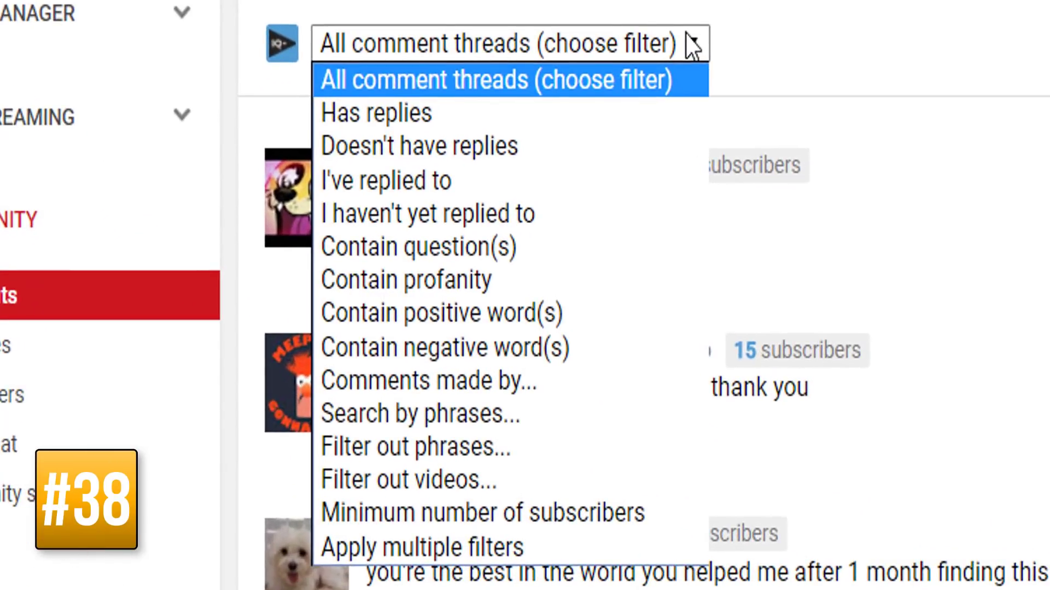
pyautogui.click(419, 246)
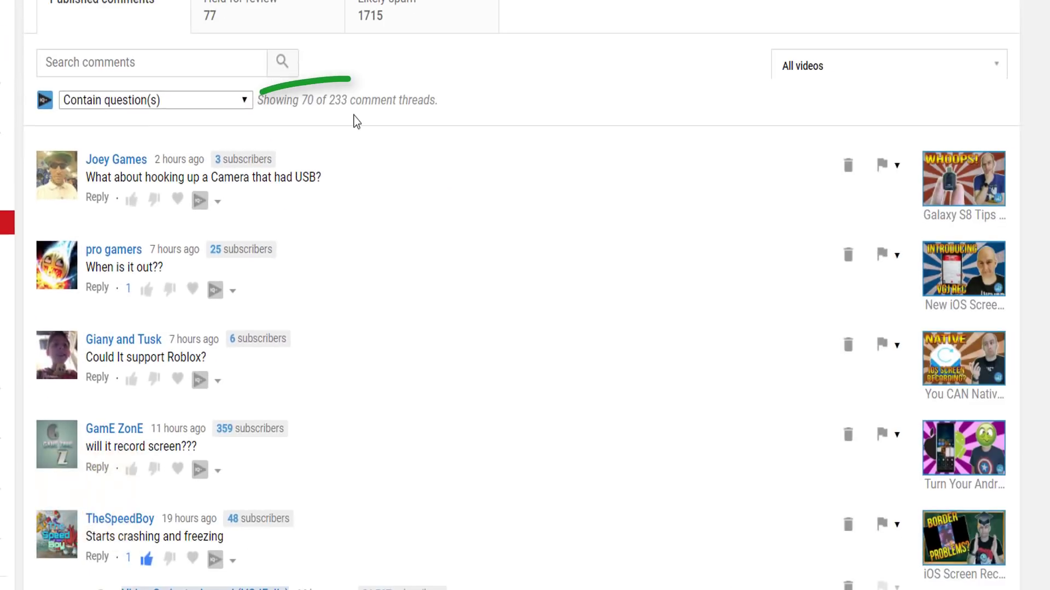
pyautogui.click(152, 99)
pyautogui.click(189, 234)
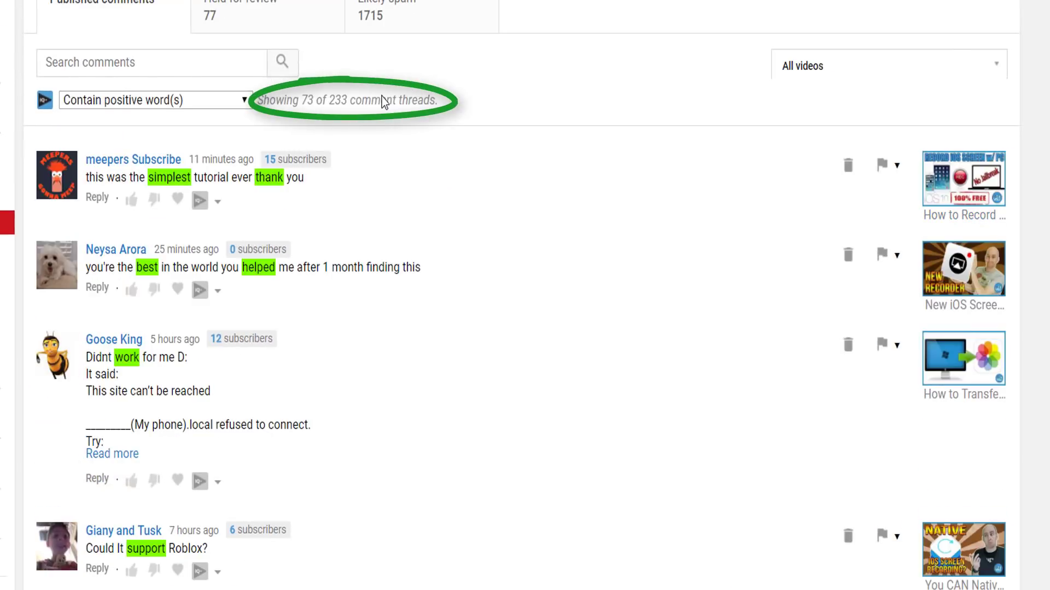
# Combine unreplied, question and positive-word filters, then filter by minimum 500 subscribers
pyautogui.click(244, 100)
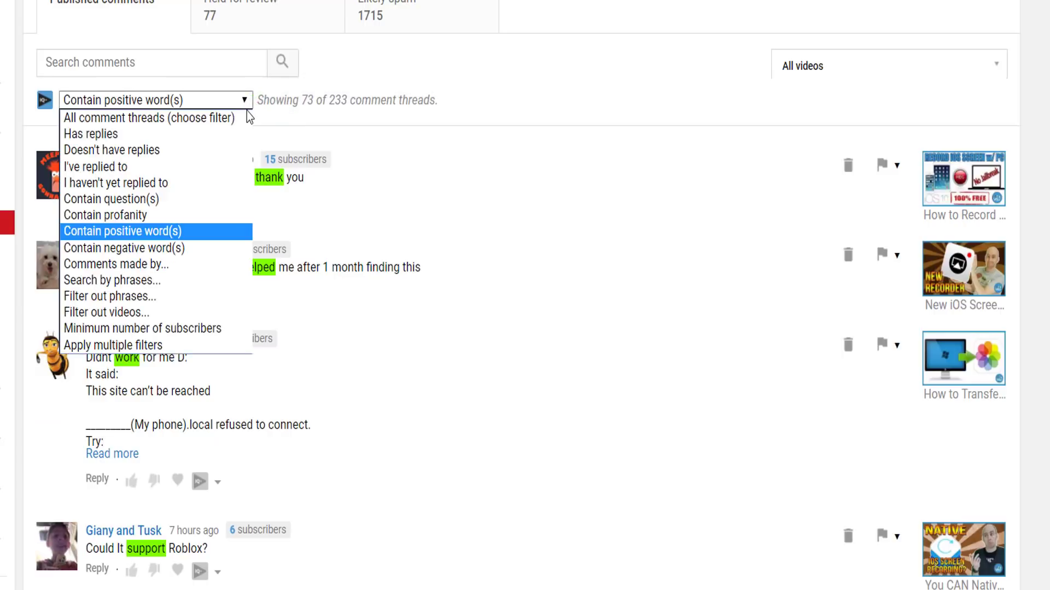
pyautogui.click(176, 349)
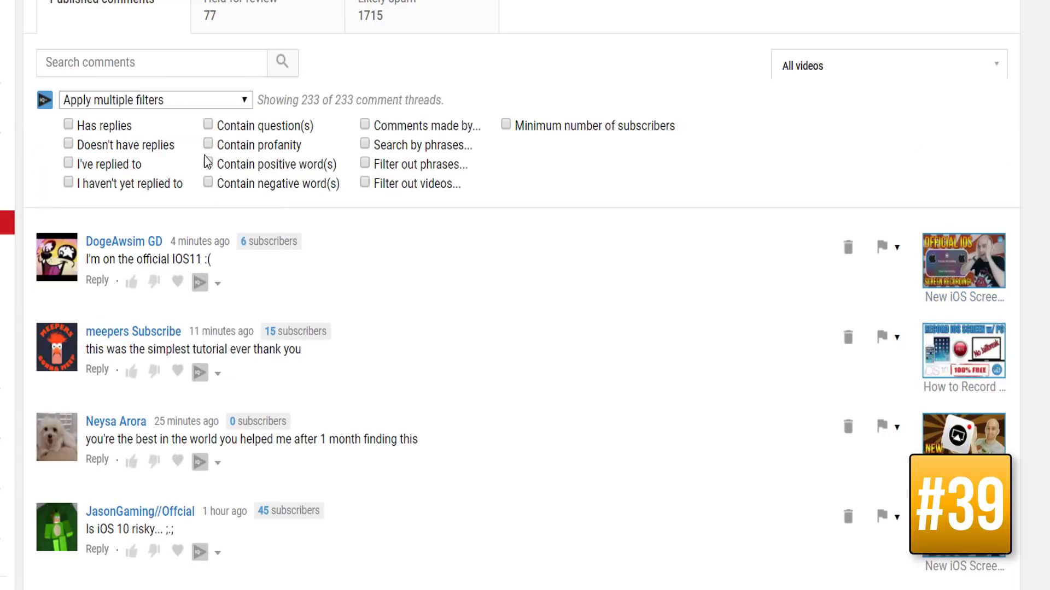
pyautogui.click(68, 183)
pyautogui.click(209, 125)
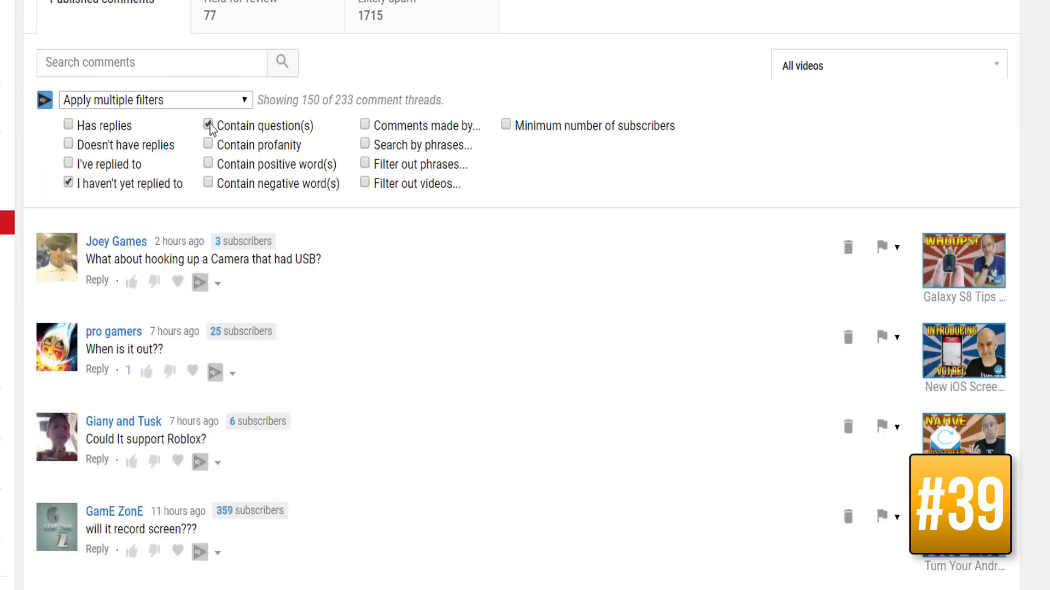
pyautogui.click(209, 164)
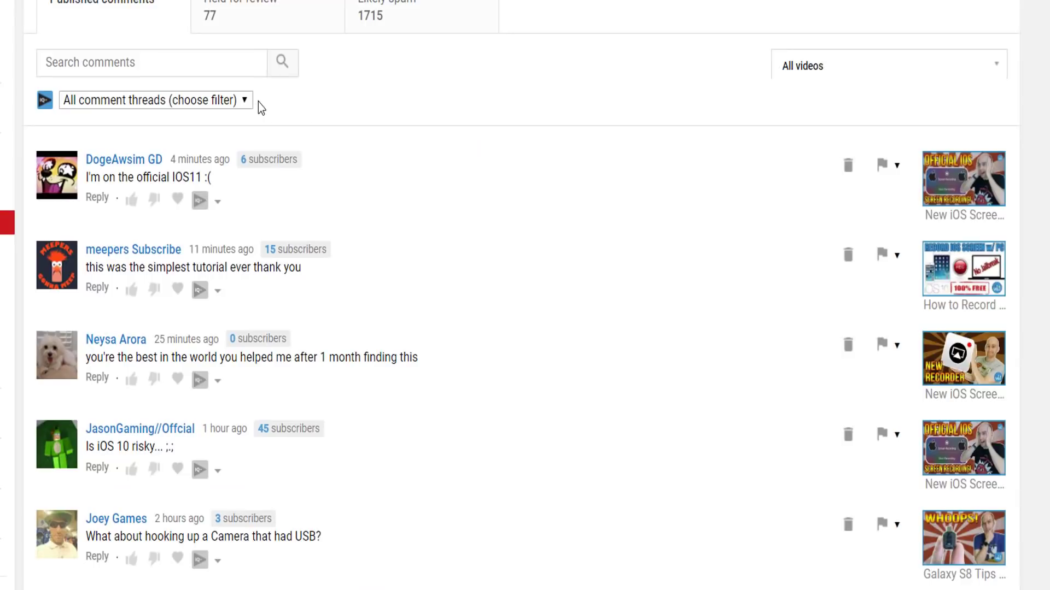
pyautogui.click(243, 100)
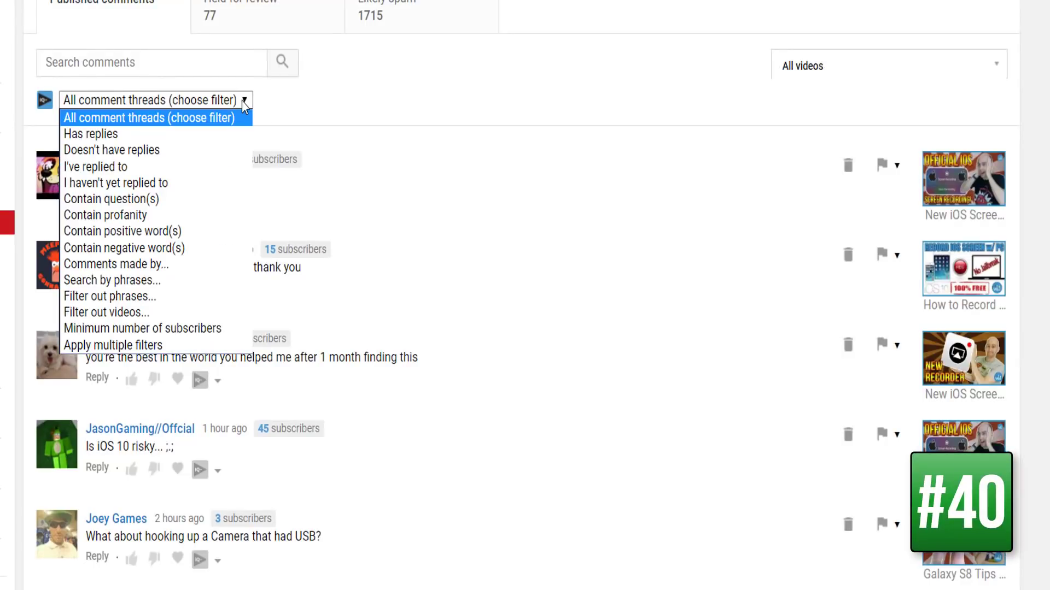
pyautogui.click(208, 329)
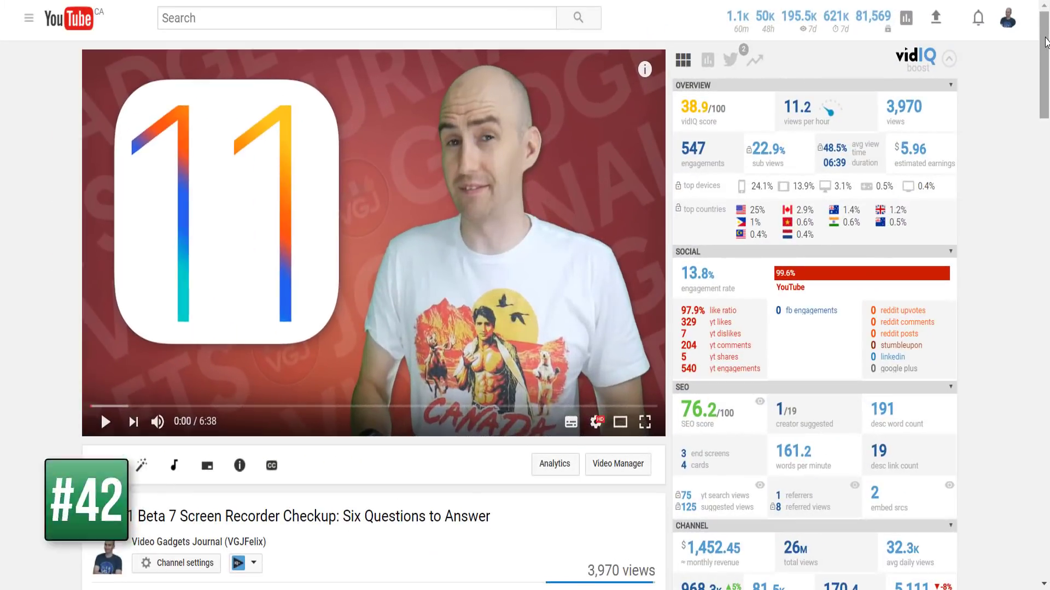
pyautogui.moveTo(1046, 41); pyautogui.dragTo(1040, 176)
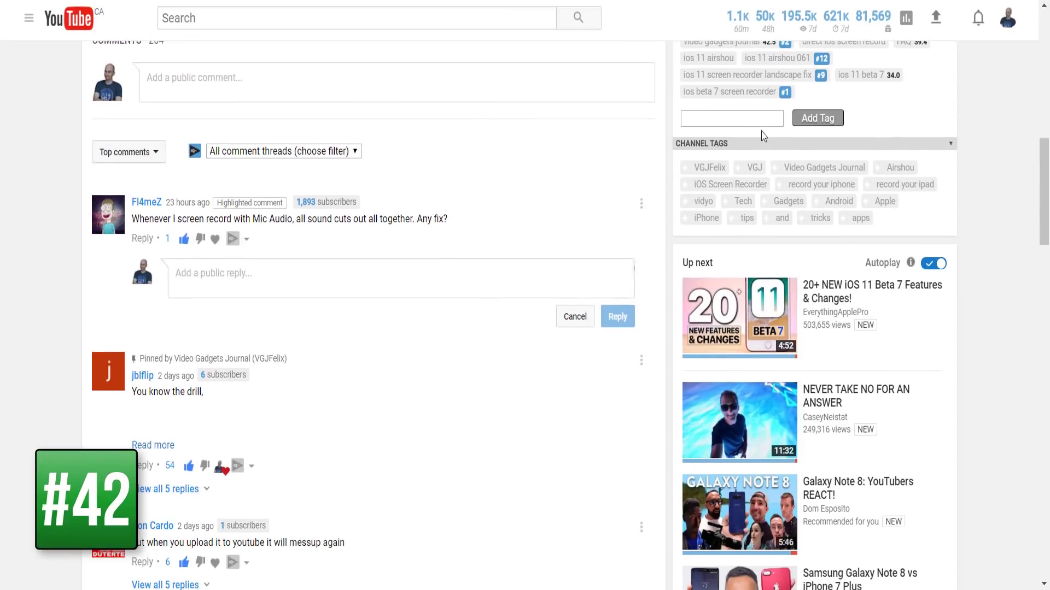
# View watch-page comment filters and vidIQ action menus on own and another creator's video
pyautogui.click(347, 153)
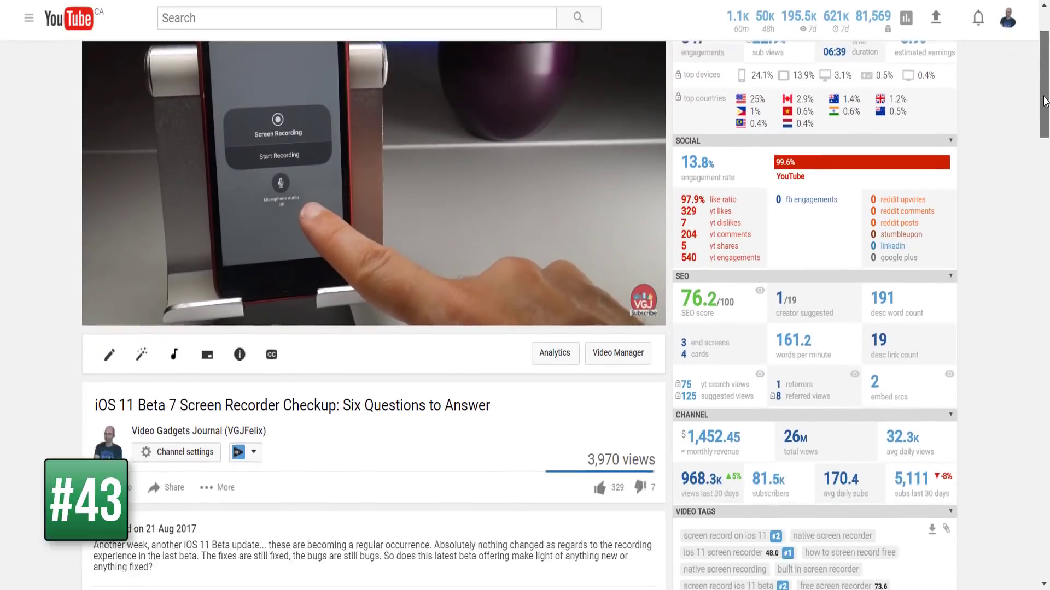
pyautogui.moveTo(1045, 101); pyautogui.dragTo(1045, 131)
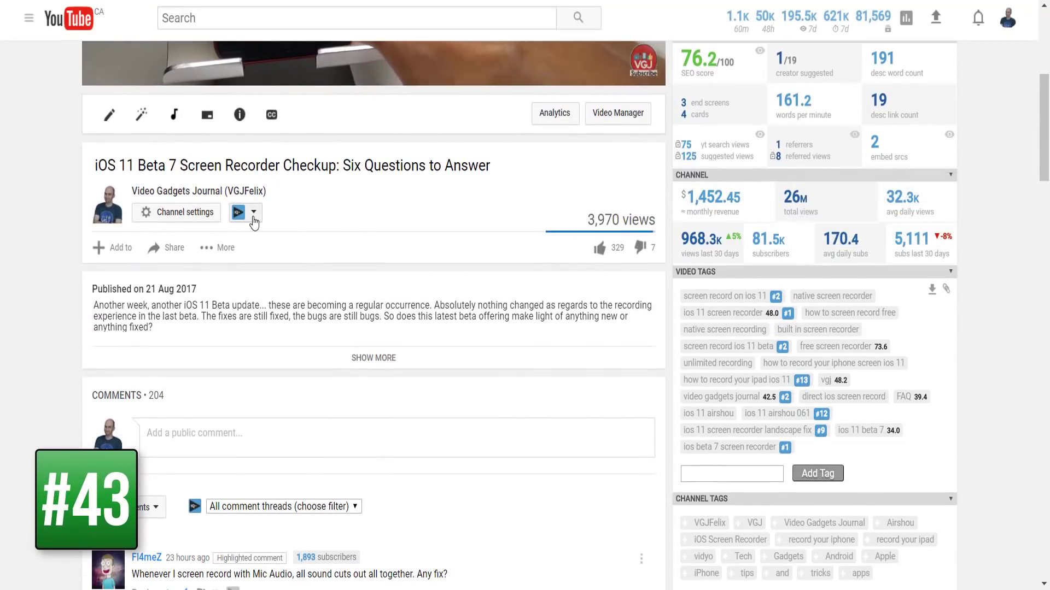
pyautogui.click(253, 212)
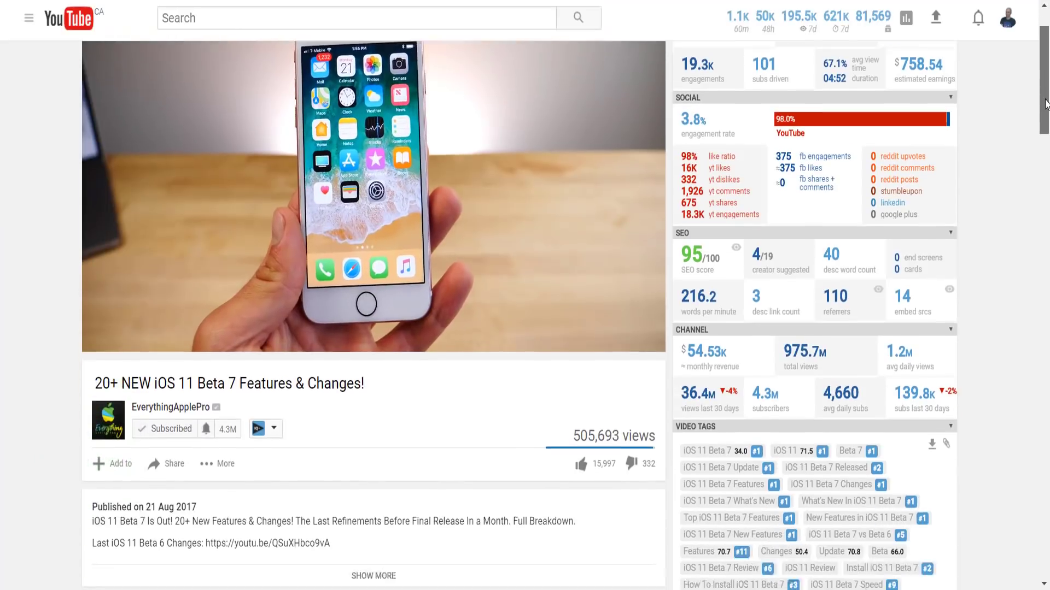
pyautogui.scroll(-5, 484, 189)
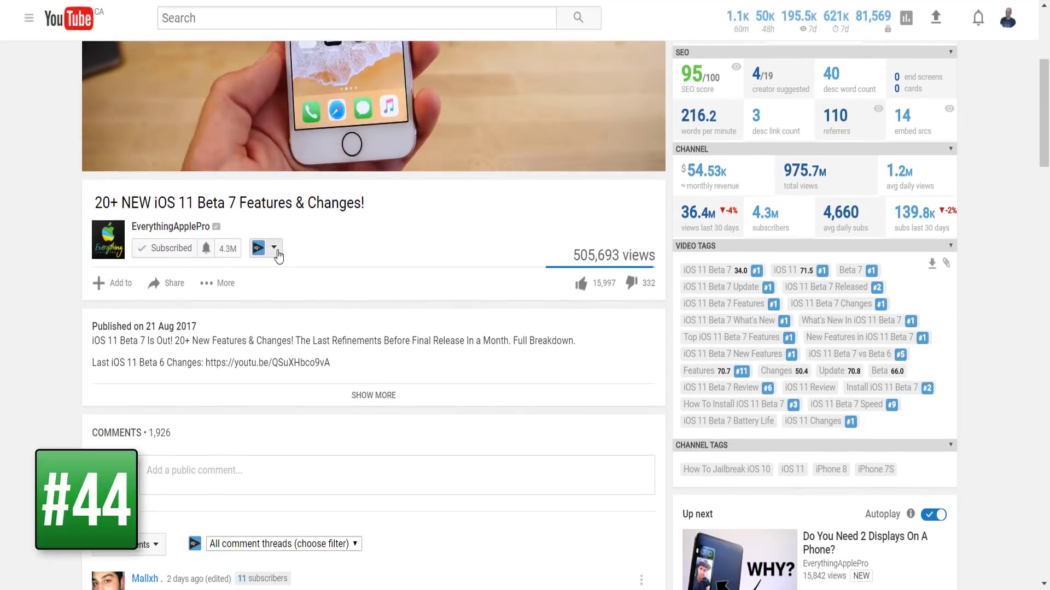
pyautogui.click(273, 248)
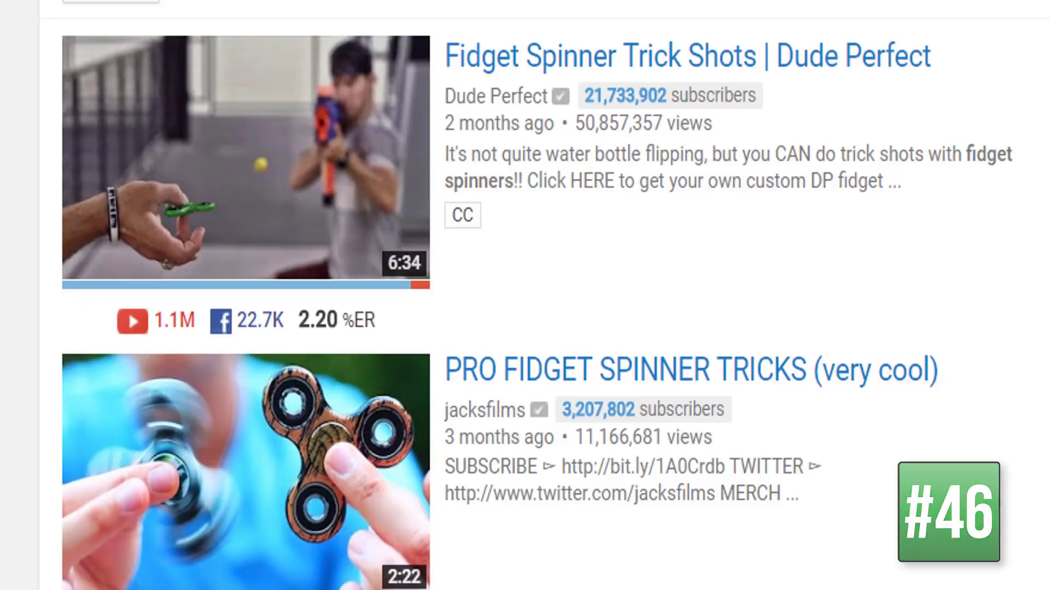
pyautogui.moveTo(855, 237)
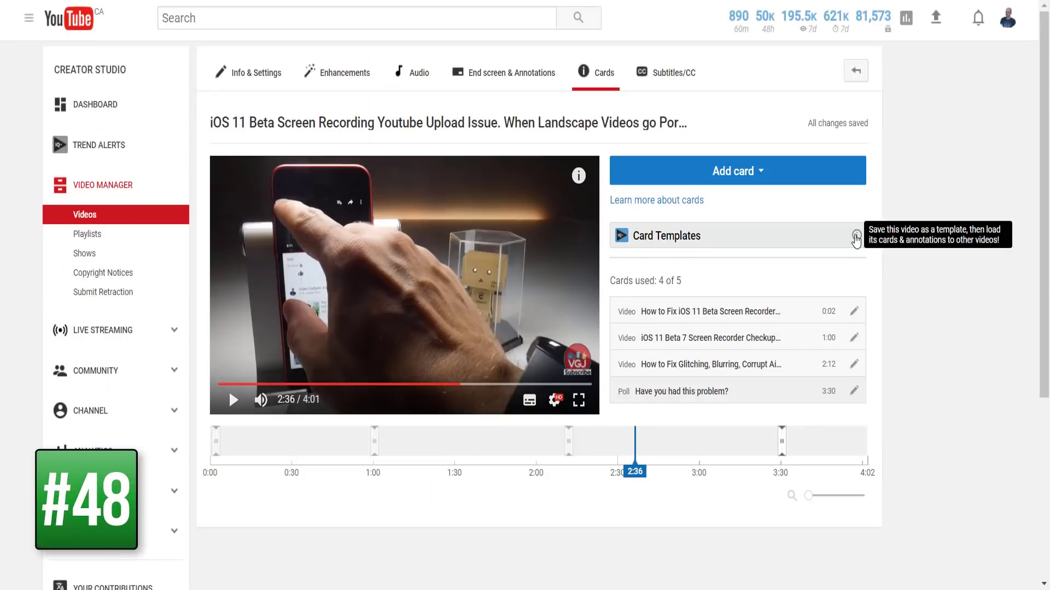
# Save the video's cards and annotations as a card template named Test1
pyautogui.click(856, 235)
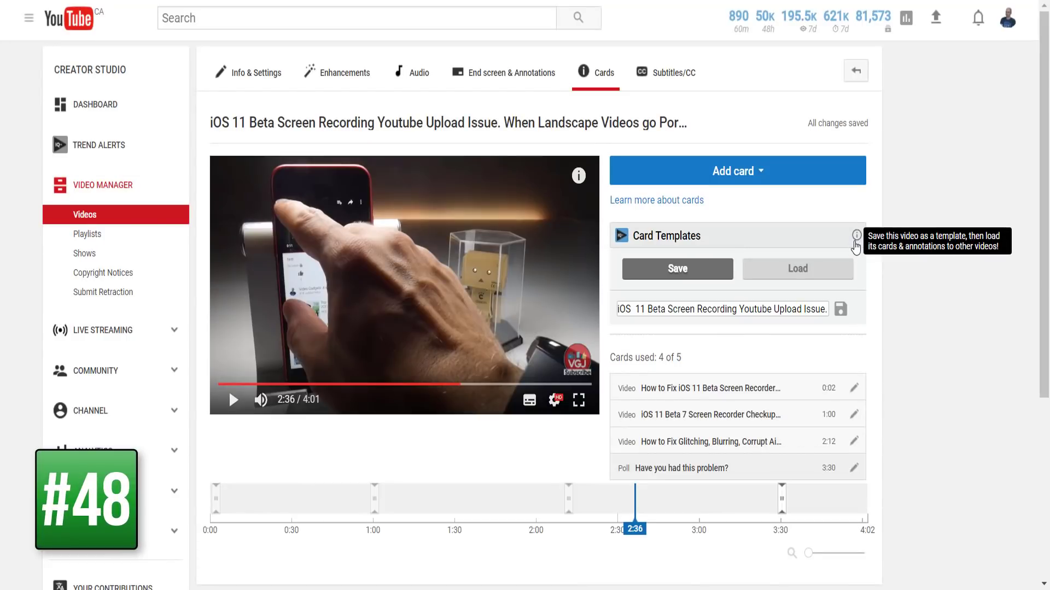
pyautogui.tripleClick(735, 310)
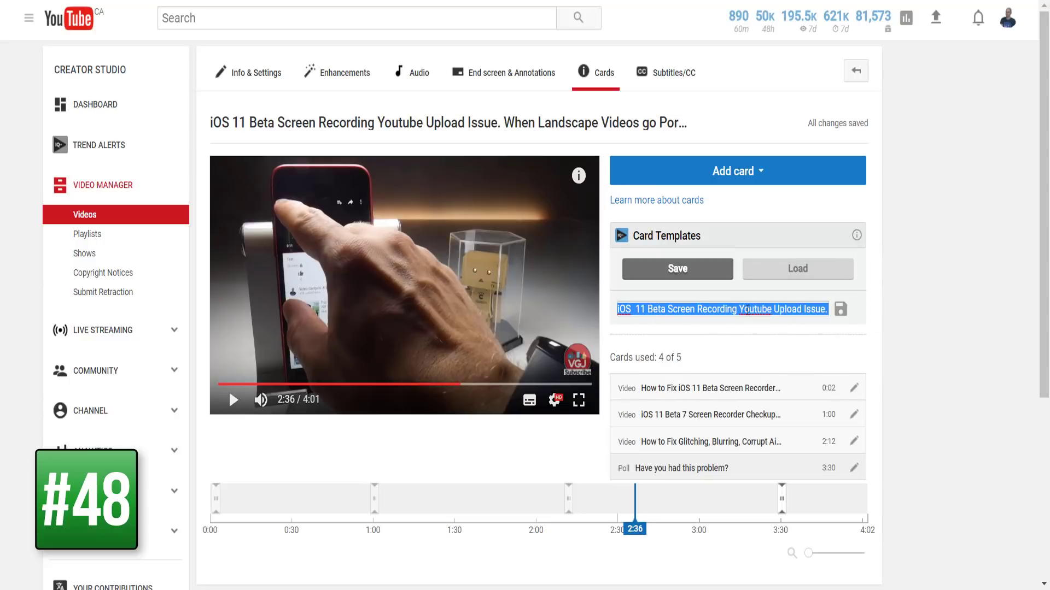
pyautogui.write('Test1')
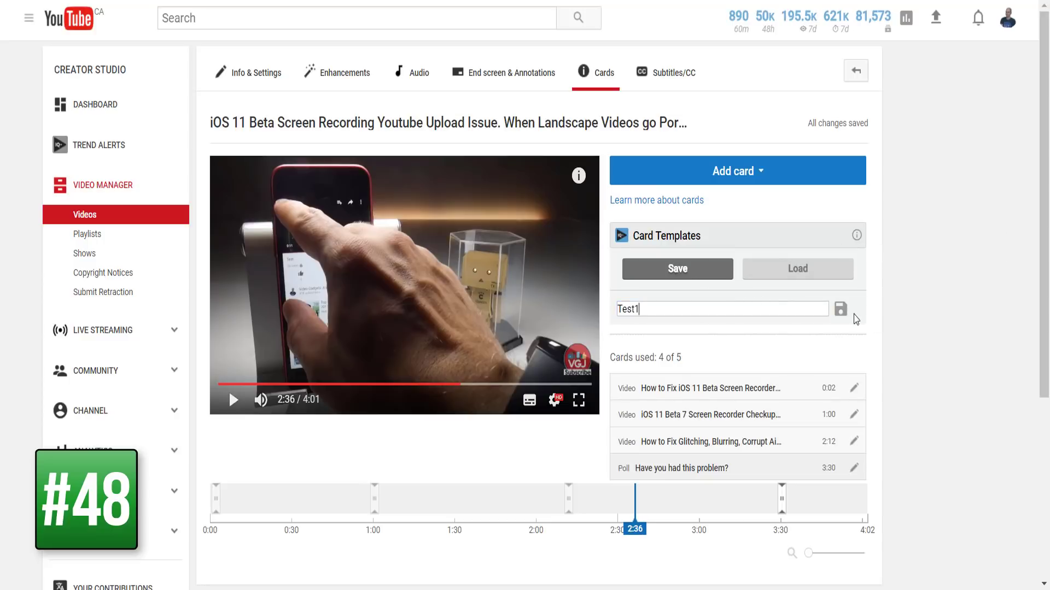
pyautogui.click(841, 309)
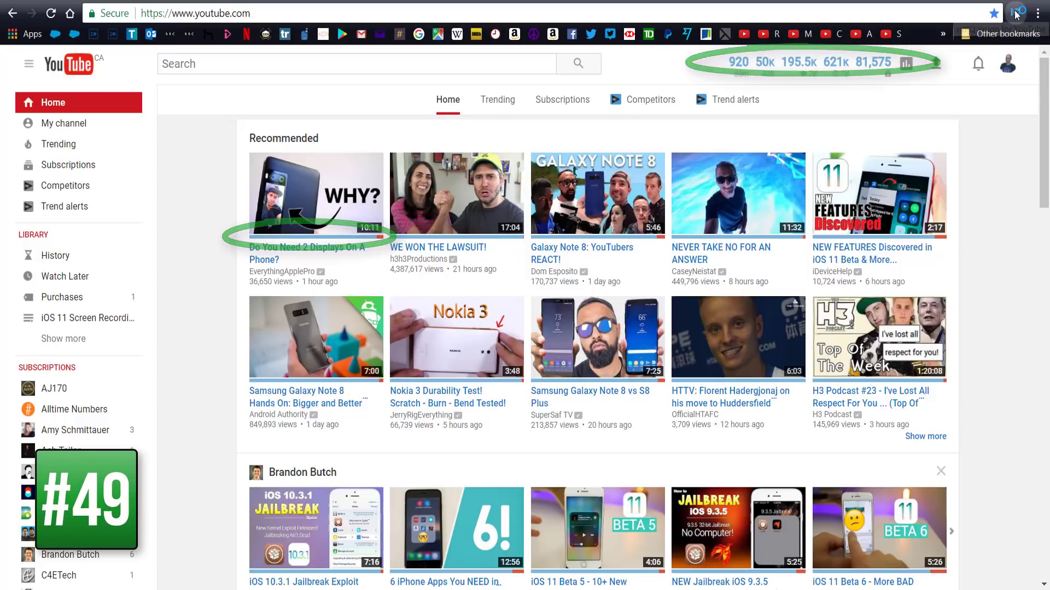
# Visit the vidIQ extension settings from the toolbar icon, then go to My channel
pyautogui.click(1017, 14)
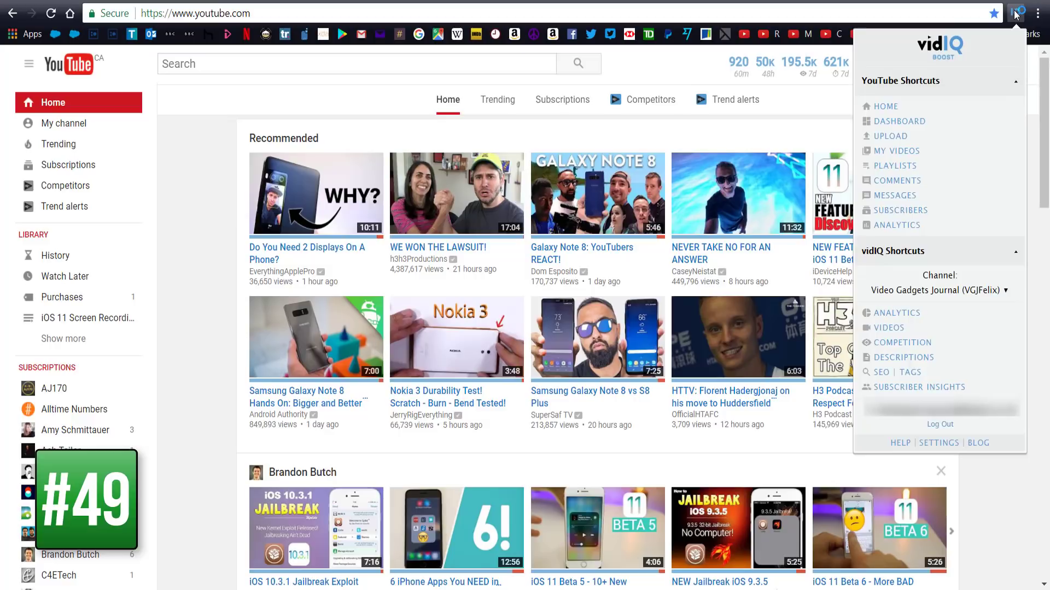
pyautogui.click(939, 444)
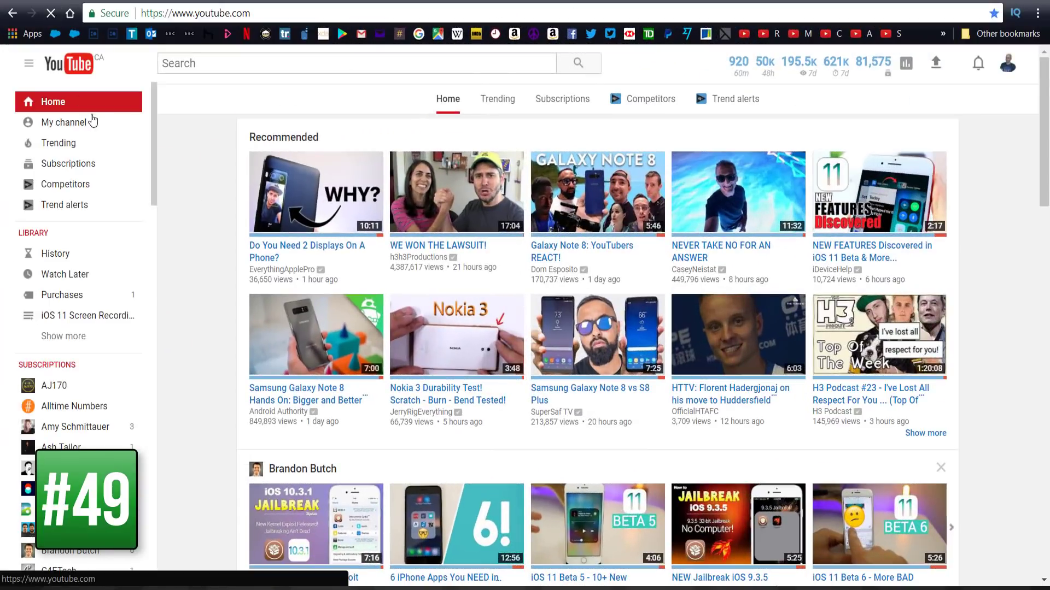
pyautogui.click(93, 122)
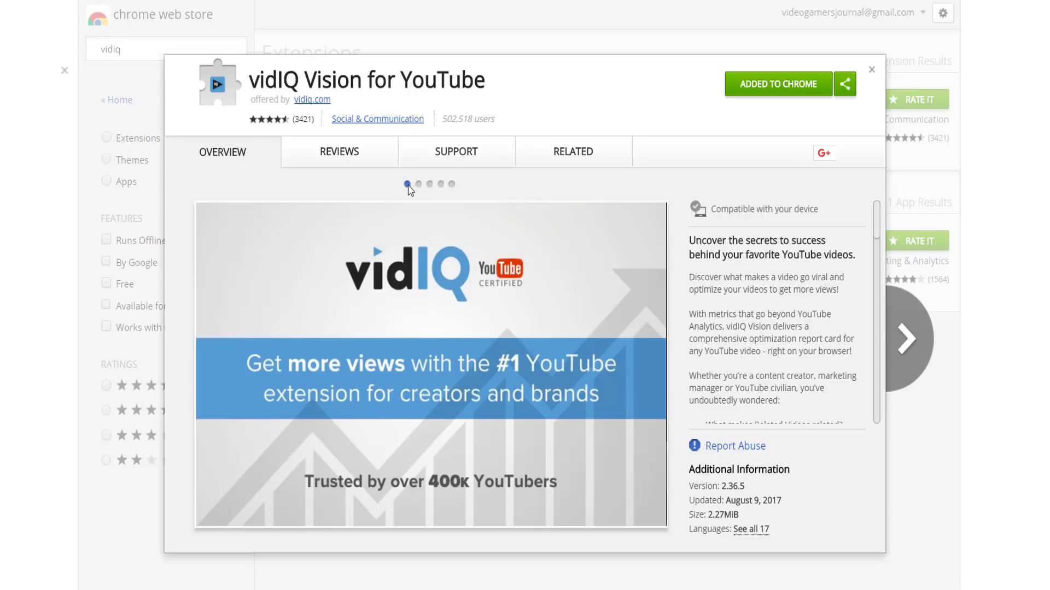
# Advance the listing carousel to the Getting Started with vidIQ Tutorial video
pyautogui.click(419, 184)
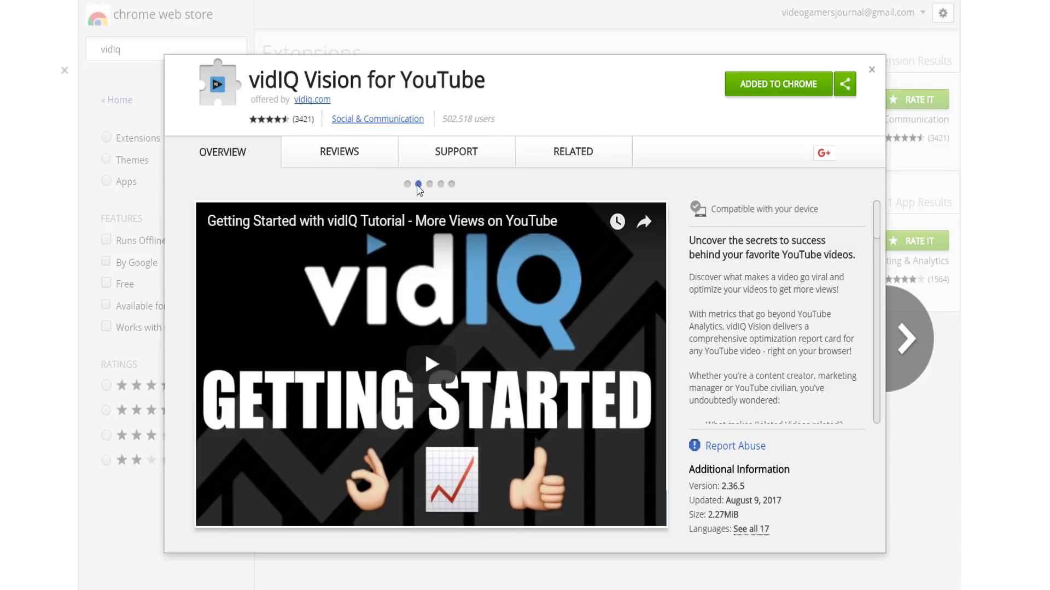